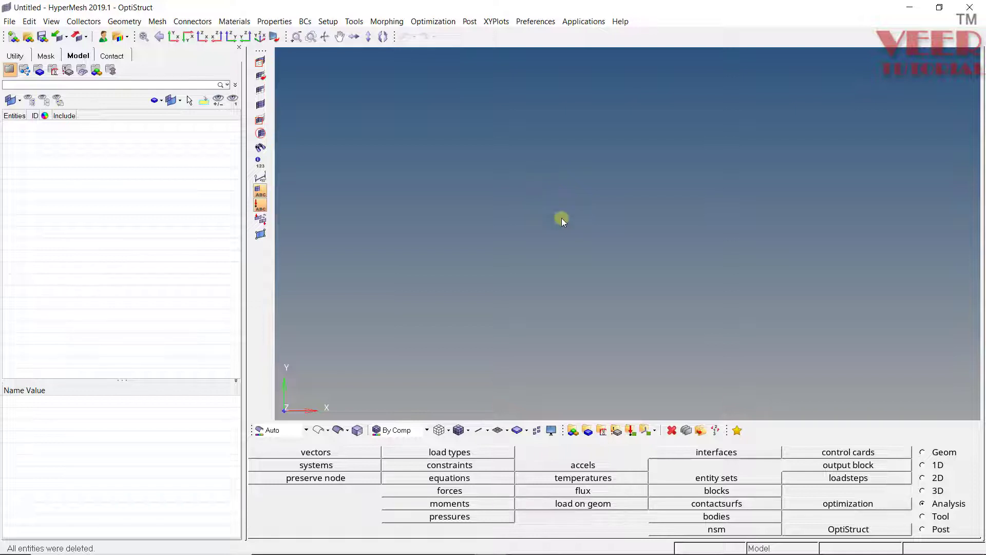
Preview the Position panel's entity selector, keep nodes as the type, then return to the Tool page
left_click(938, 516)
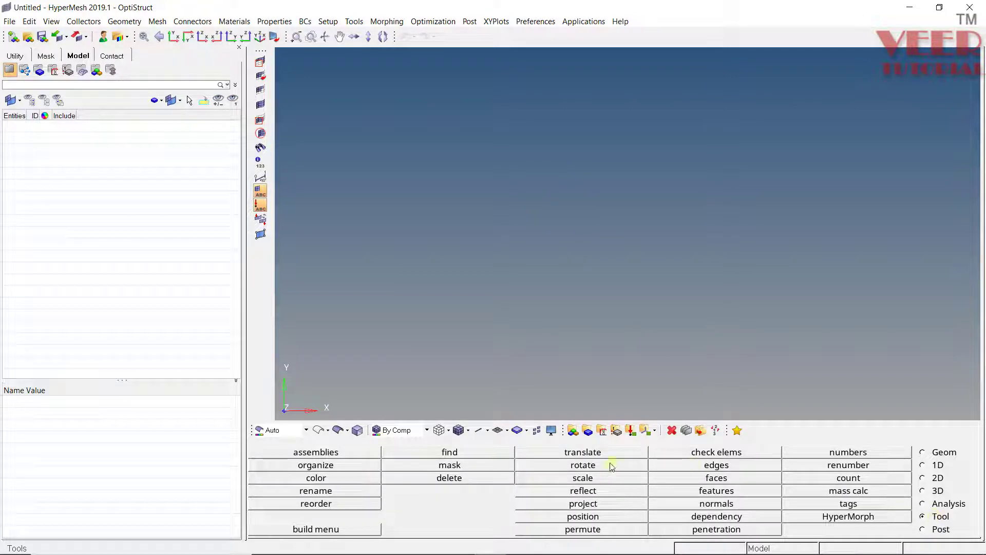
left_click(596, 516)
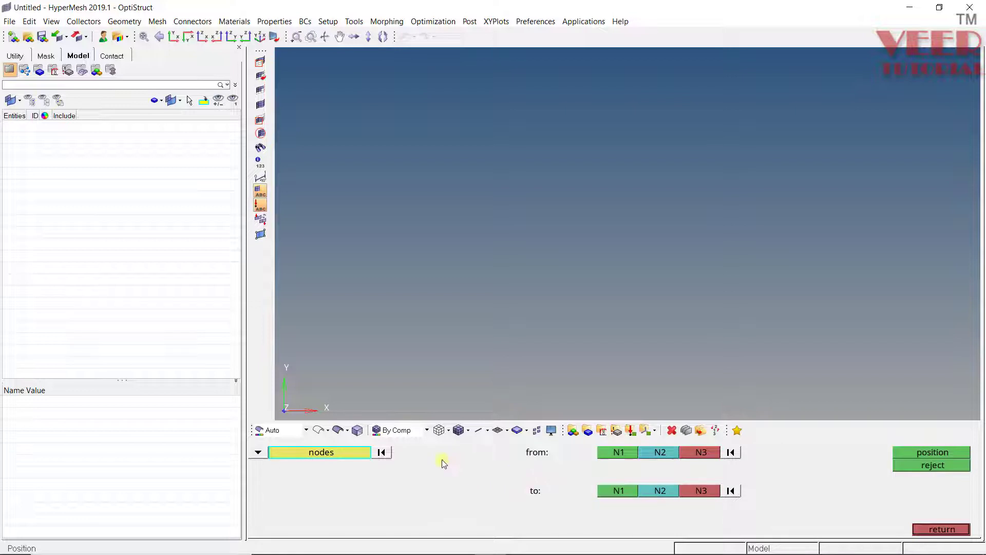
left_click(258, 452)
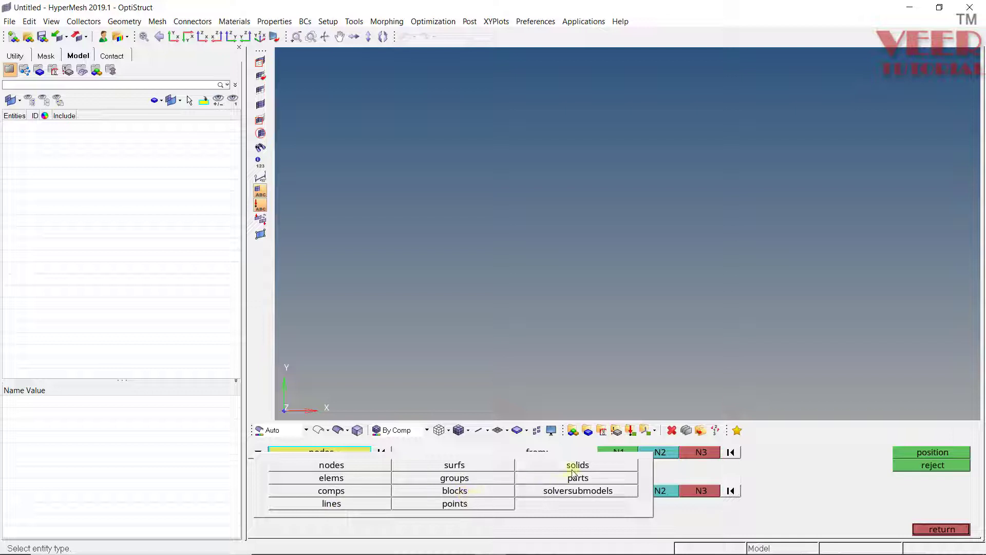
left_click(563, 526)
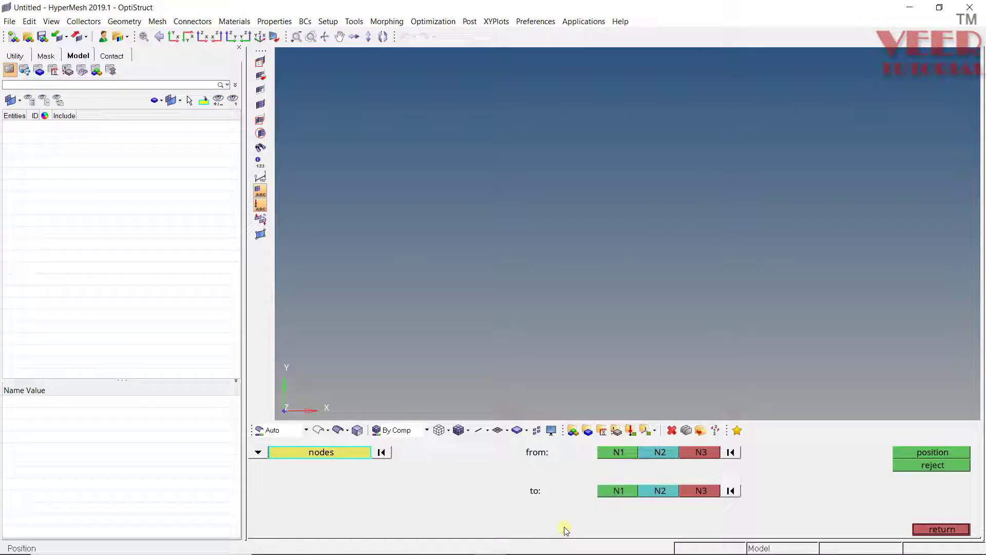
left_click(620, 455)
left_click(696, 491)
left_click(942, 529)
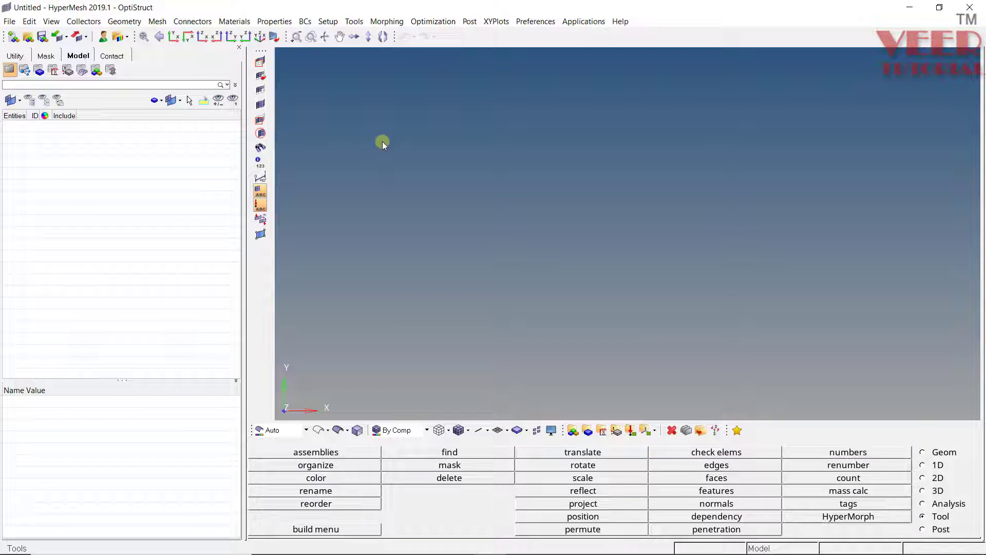
Open position_1.hm from the Position folder and inspect its geometry and meshed control arms
left_click(28, 36)
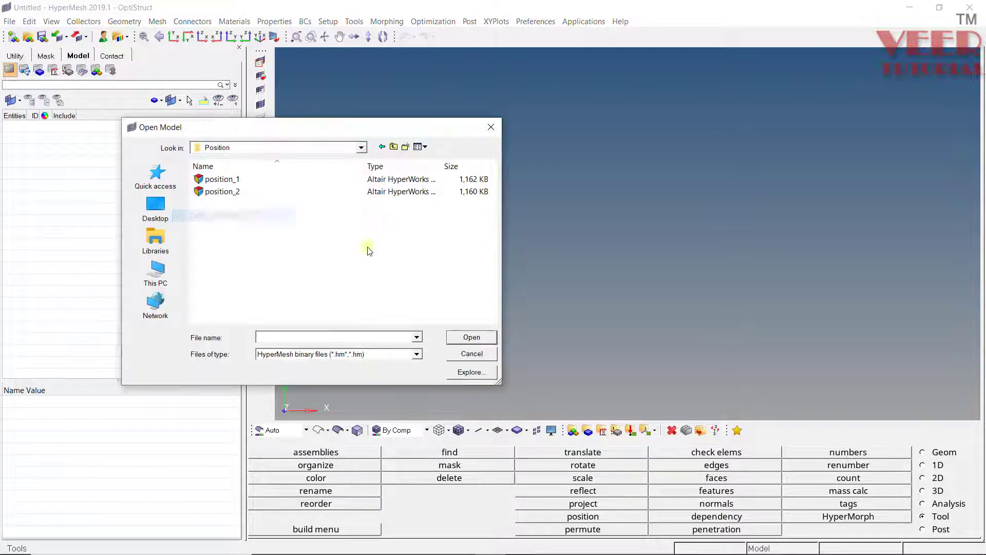
double_click(232, 180)
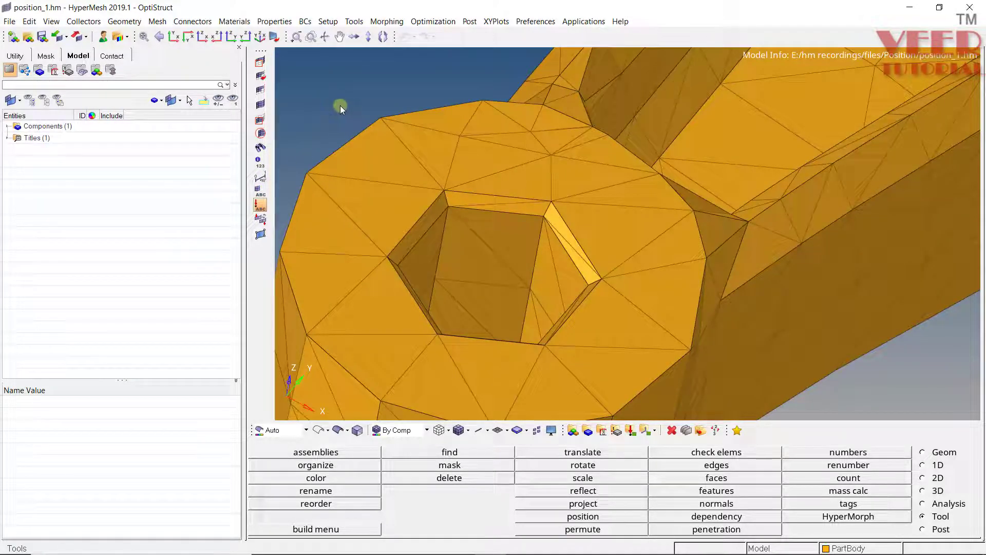
scroll(395, 174, "down", 4)
scroll(513, 206, "down", 5)
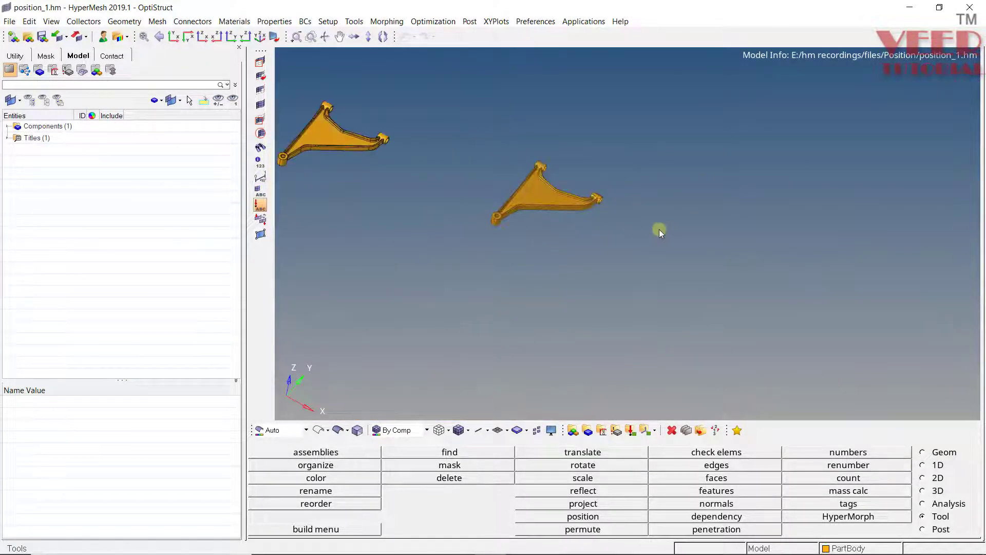
scroll(659, 229, "down", 2)
scroll(434, 185, "up", 10)
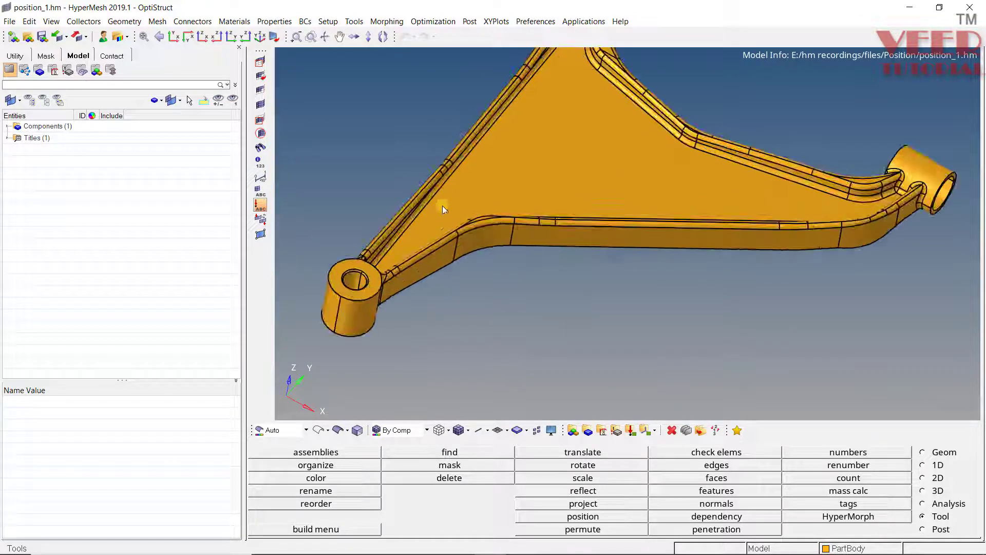
scroll(570, 288, "down", 3)
scroll(601, 238, "up", 5)
left_click_drag(621, 235, 574, 211, "ctrl")
scroll(593, 223, "down", 3)
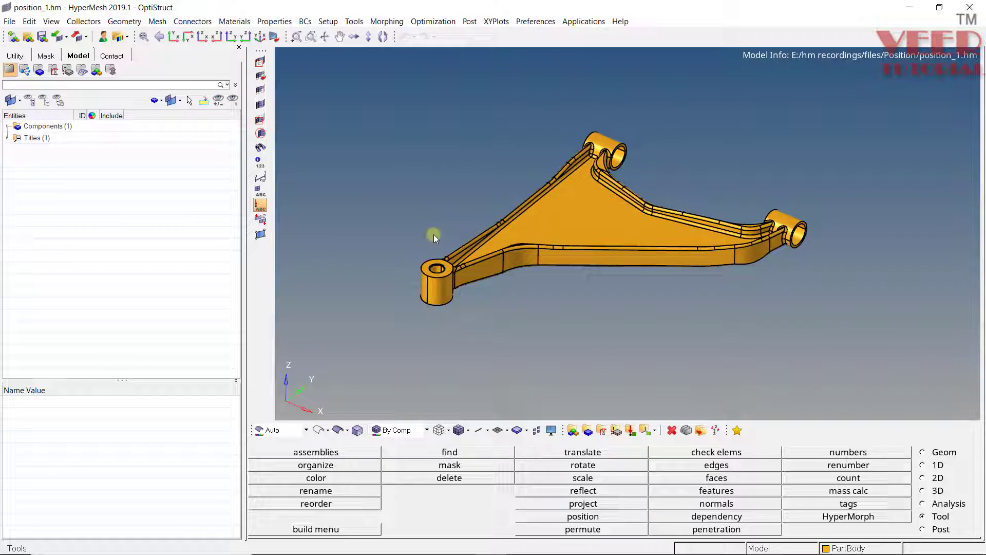
scroll(411, 247, "down", 4)
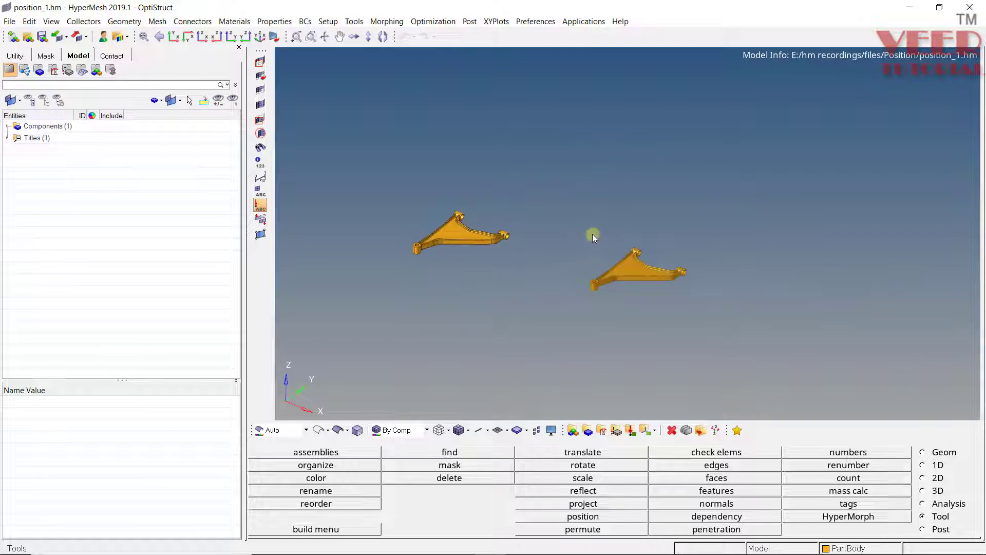
scroll(583, 266, "up", 5)
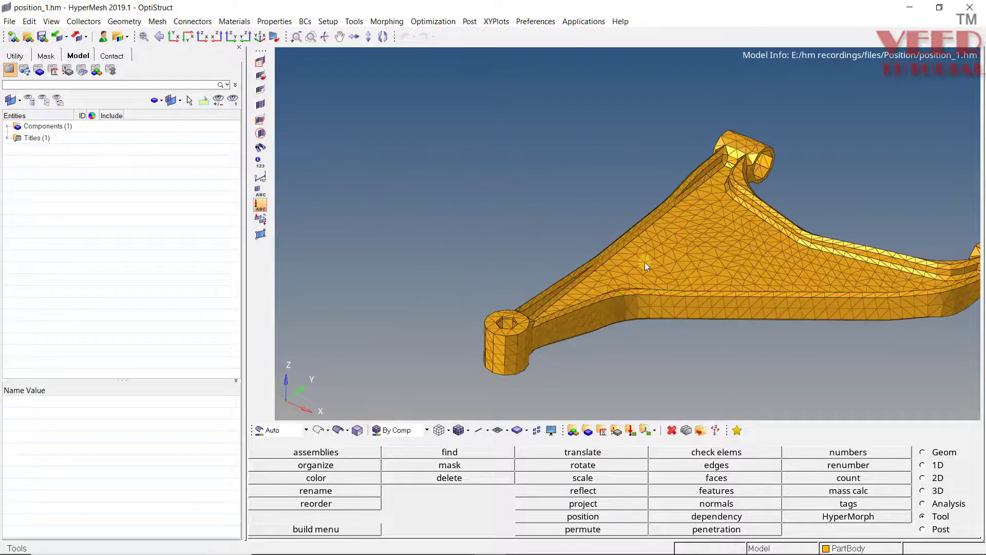
scroll(615, 339, "down", 5)
scroll(421, 255, "up", 4)
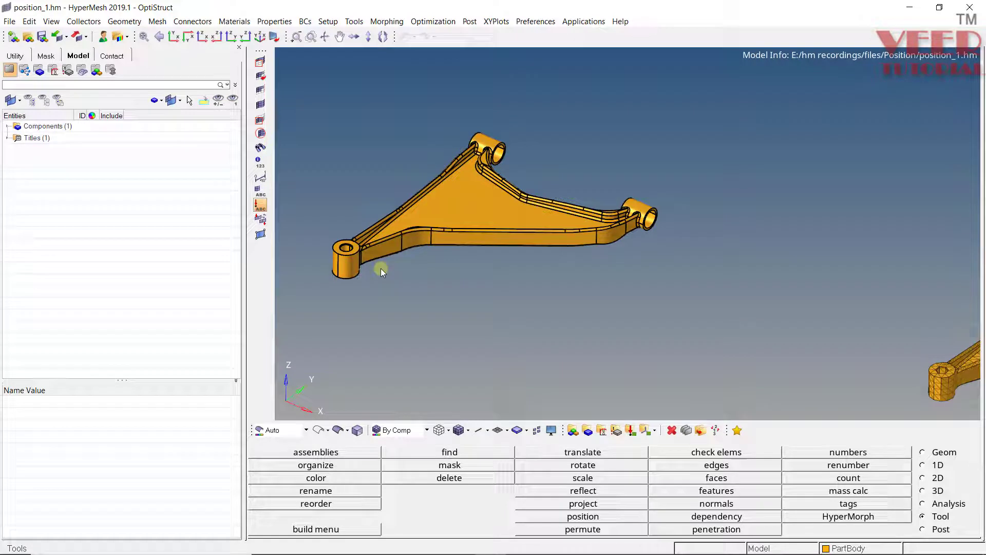
scroll(376, 251, "down", 4)
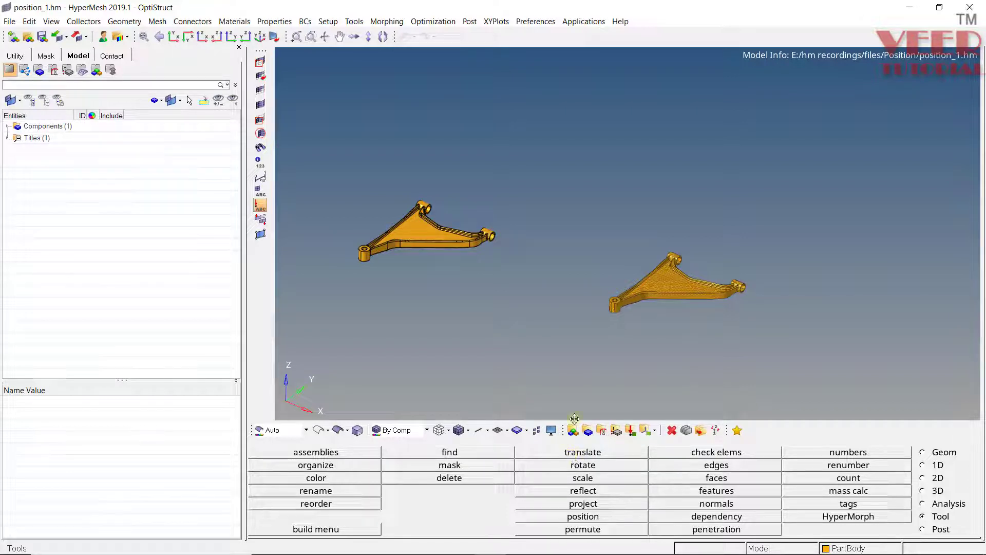
In the translate panel, set the entity selector to elements
left_click(572, 453)
left_click(260, 452)
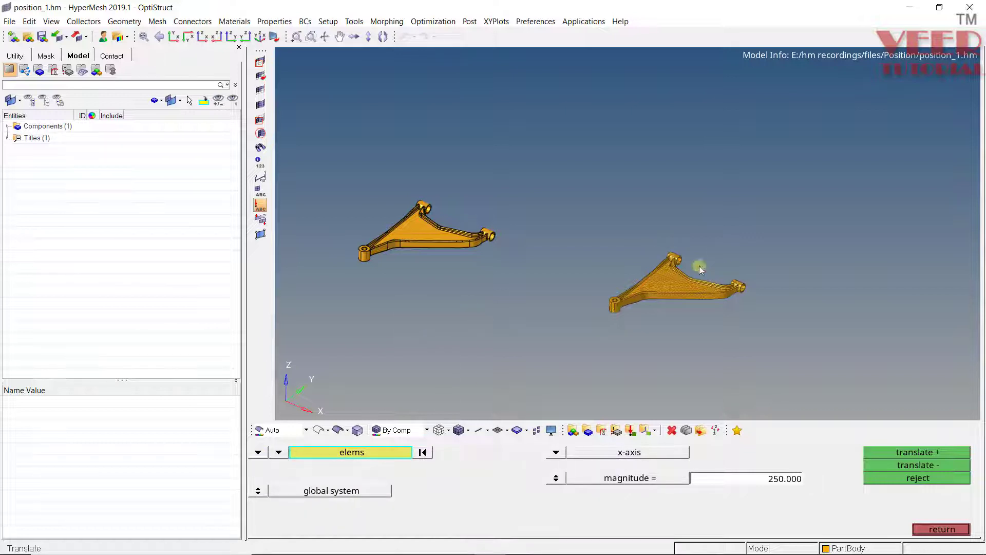
scroll(699, 266, "up", 4)
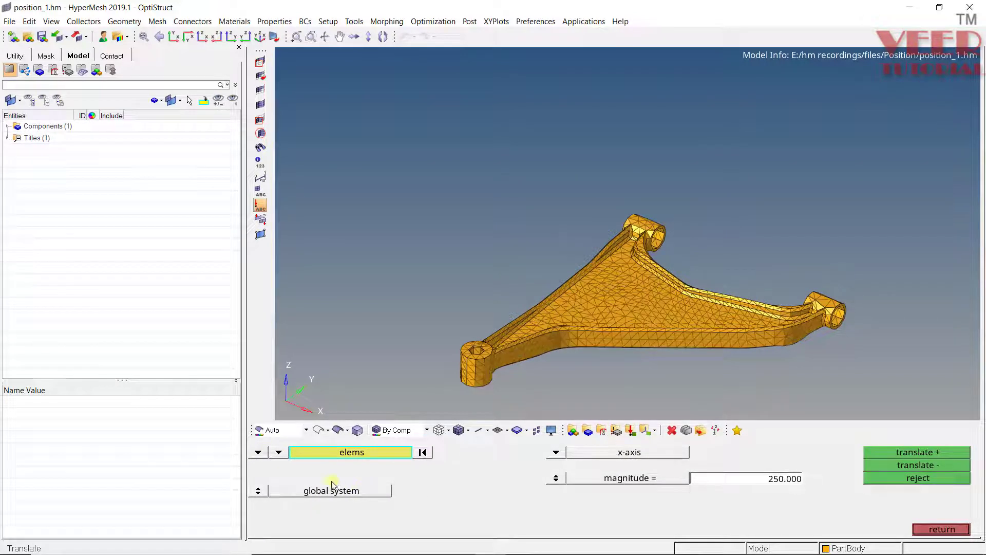
left_click(258, 453)
left_click(326, 480)
Define the translation direction by N1, N2, N3, inspect the arms, and leave translate
left_click(556, 452)
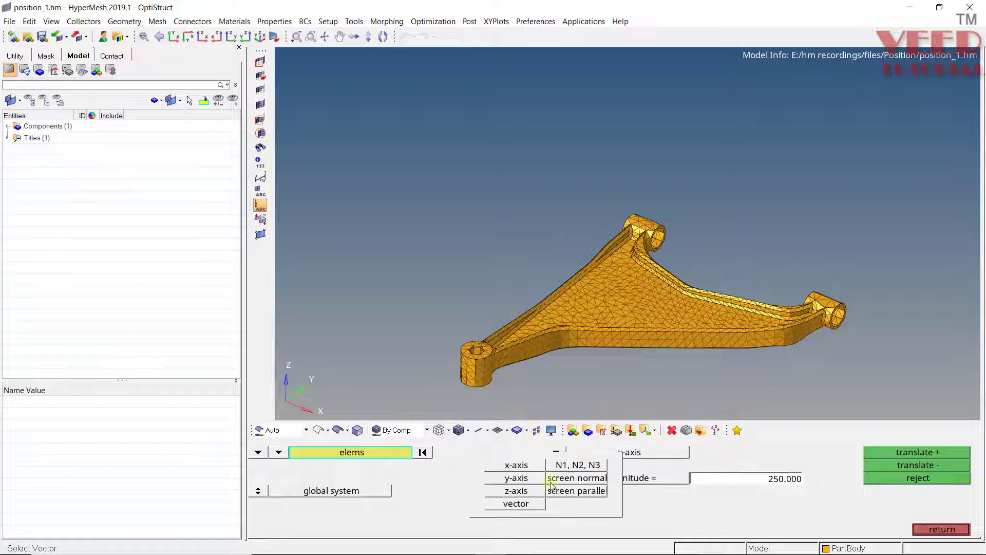
left_click(584, 465)
scroll(569, 291, "down", 5)
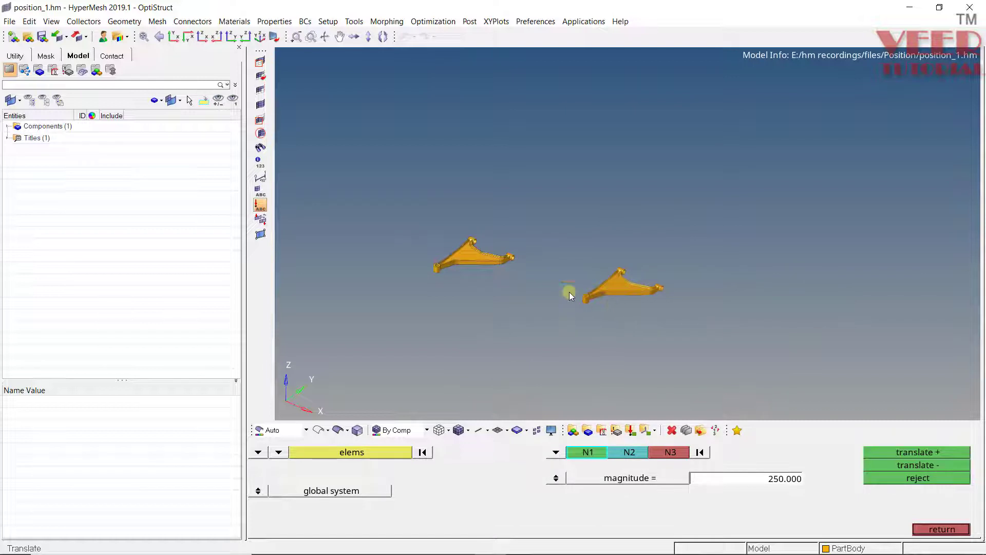
scroll(437, 272, "up", 6)
scroll(403, 238, "down", 3)
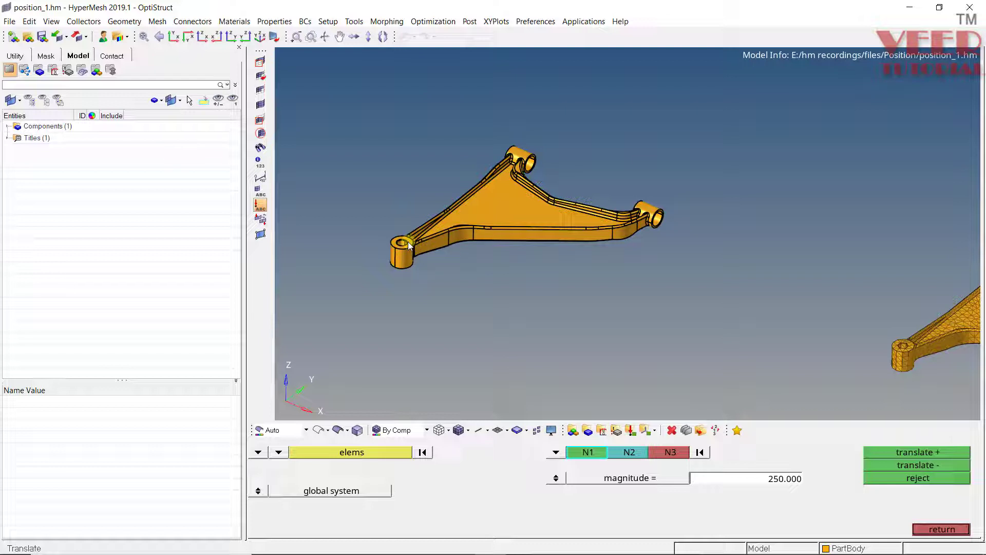
scroll(509, 266, "down", 3)
left_click_drag(508, 266, 603, 316, "ctrl")
scroll(603, 317, "up", 5)
left_click_drag(591, 230, 575, 245, "ctrl")
scroll(575, 248, "down", 6)
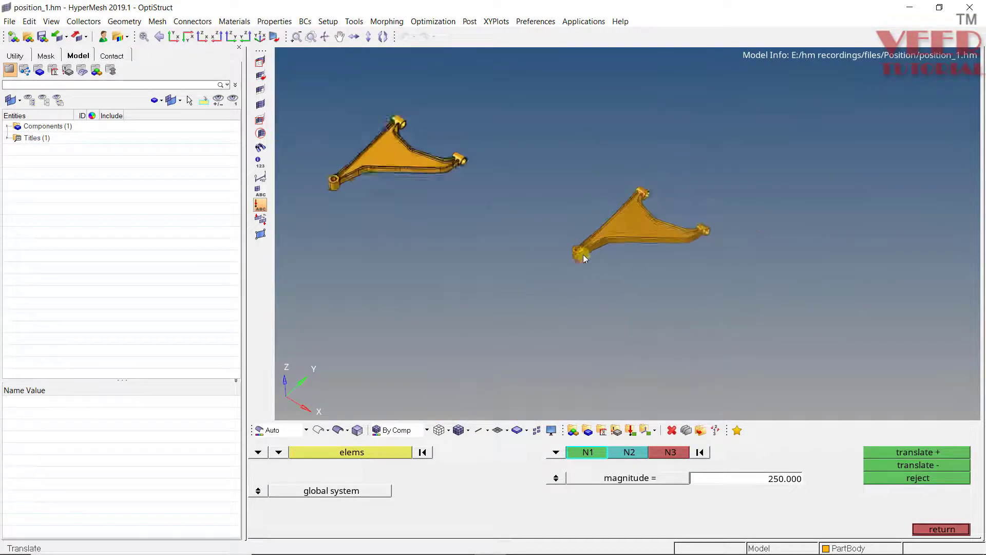
scroll(328, 175, "up", 3)
scroll(329, 175, "up", 8)
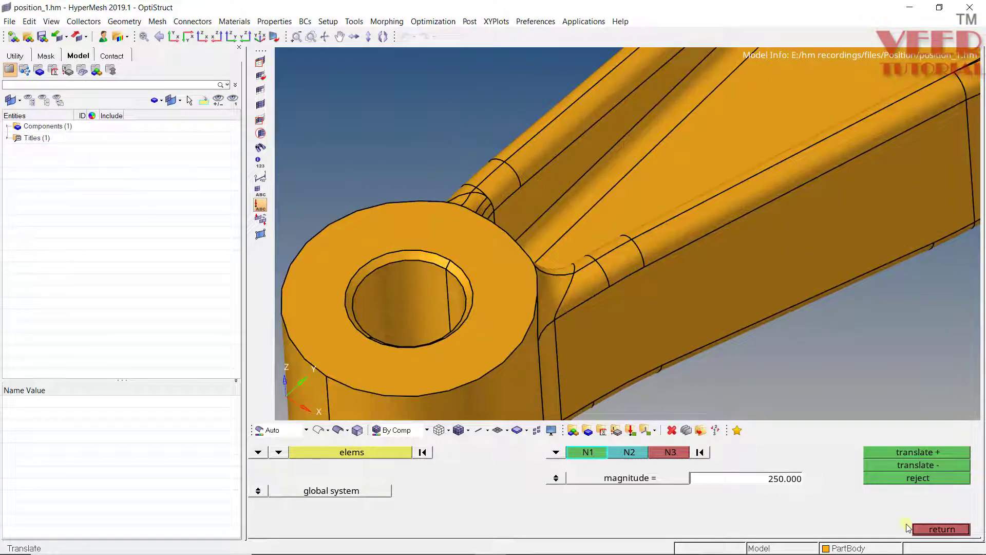
left_click(941, 529)
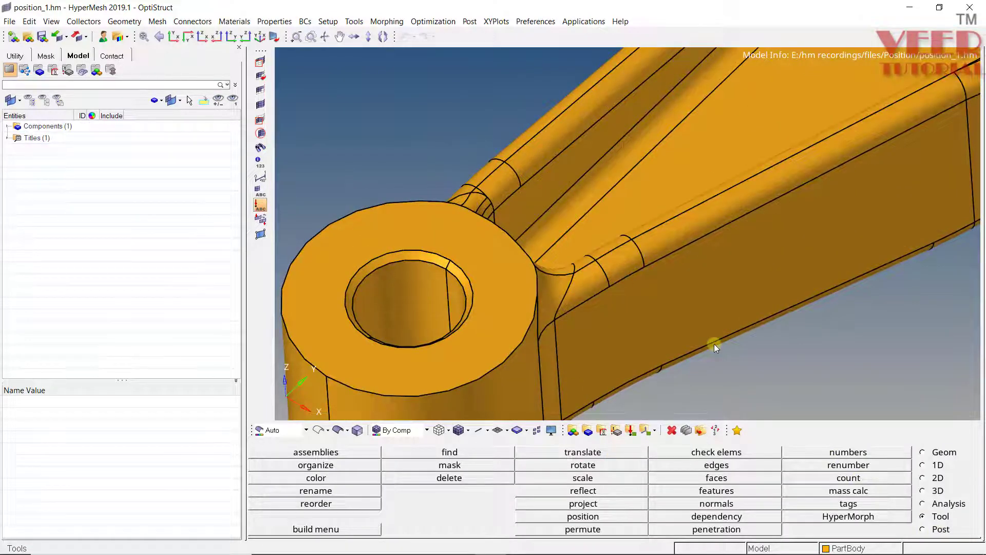
Create an arc-centre node from the circular edge line around the hole
key("F8")
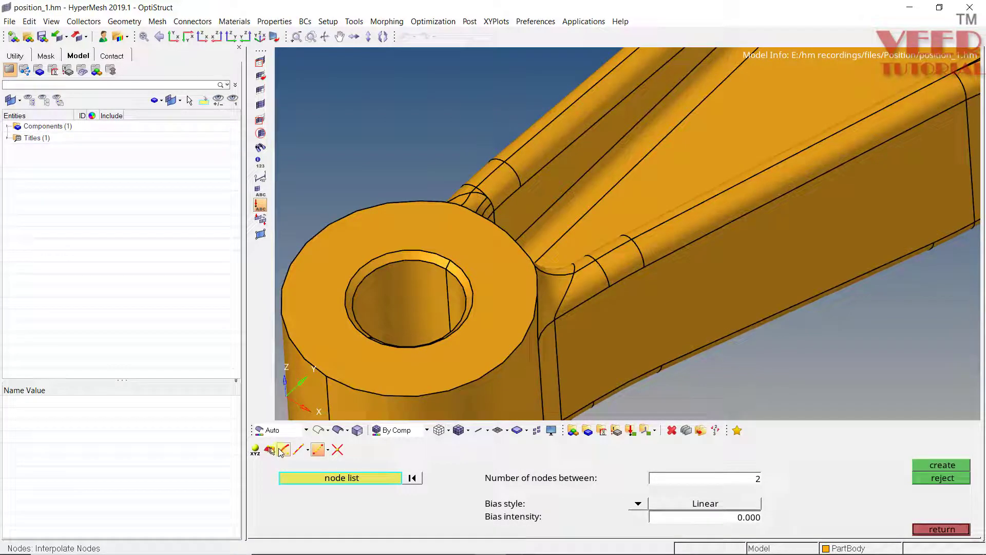
left_click(281, 449)
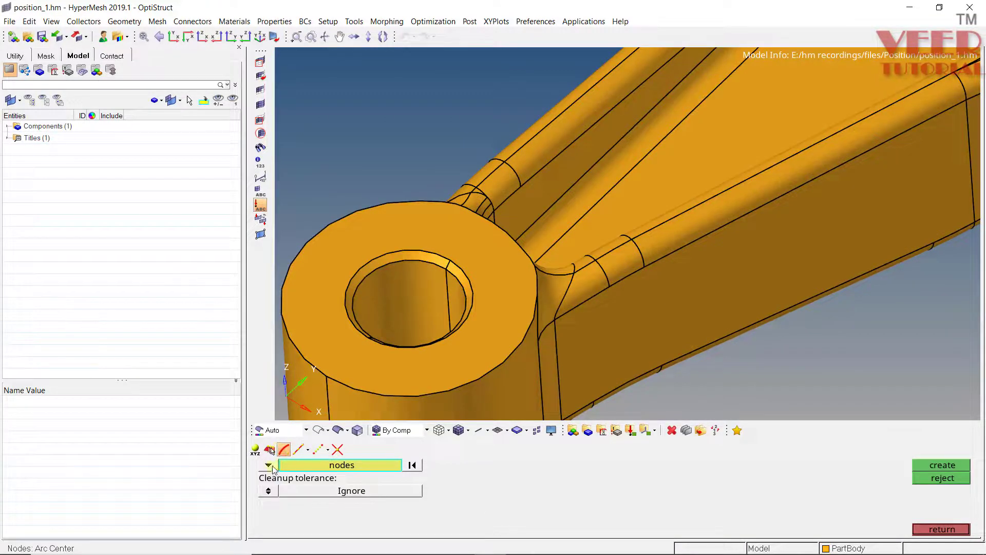
left_click(268, 465)
left_click(300, 482)
left_click(405, 249)
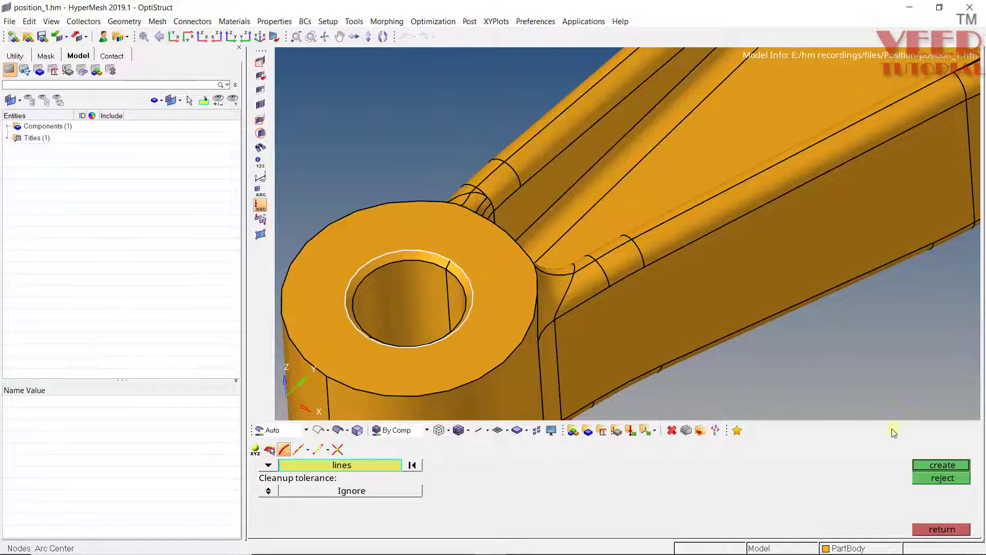
left_click(931, 465)
scroll(365, 225, "down", 5)
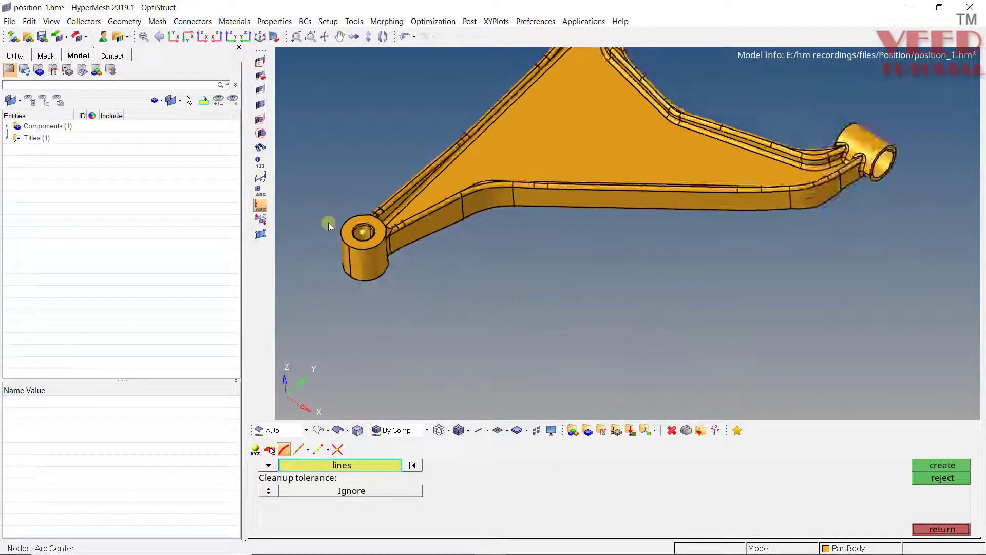
right_click_drag(324, 226, 513, 258, "ctrl")
scroll(513, 258, "up", 5)
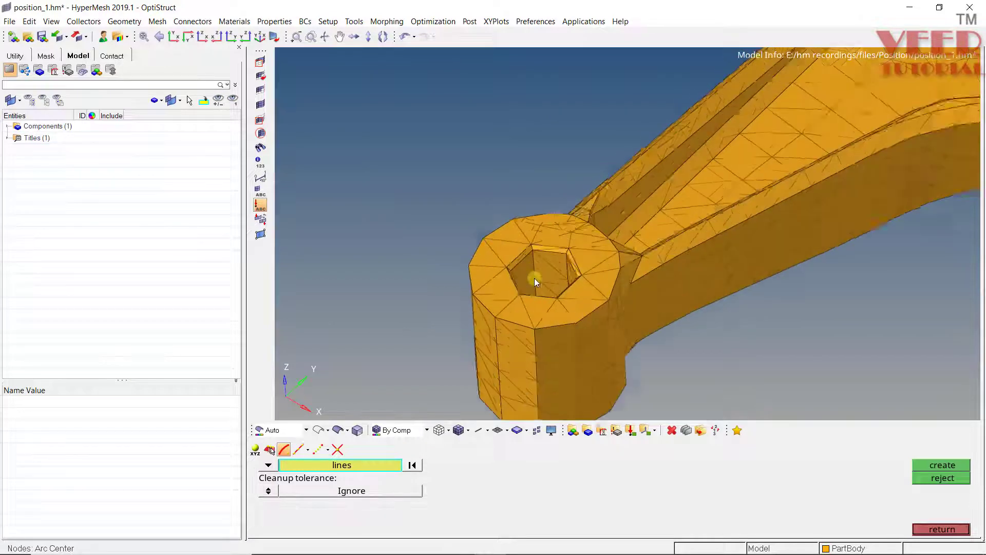
Create an arc-centre node from three rim nodes of the meshed arm's end hole
left_click(277, 465)
left_click(297, 410)
left_click(475, 259)
left_click(533, 205)
left_click(622, 215)
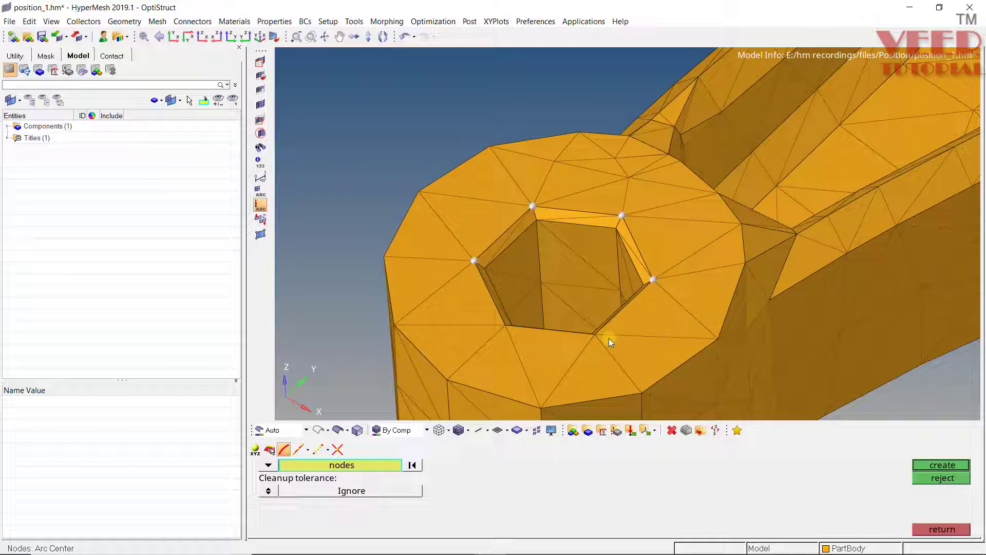
left_click(943, 465)
Create an arc-centre node at the geometry arm's matching circular hole edge
scroll(552, 251, "down", 10)
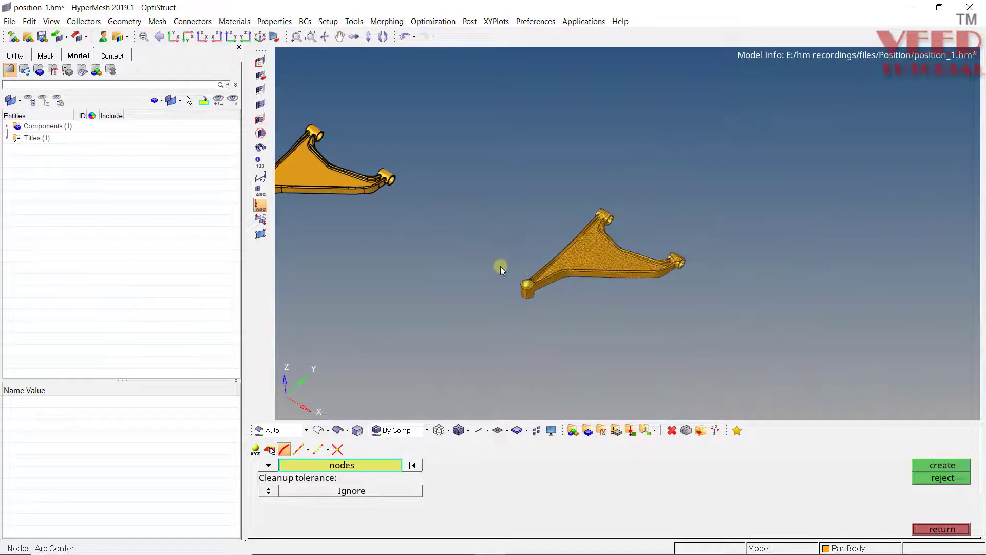
scroll(513, 272, "up", 10)
scroll(657, 282, "down", 5)
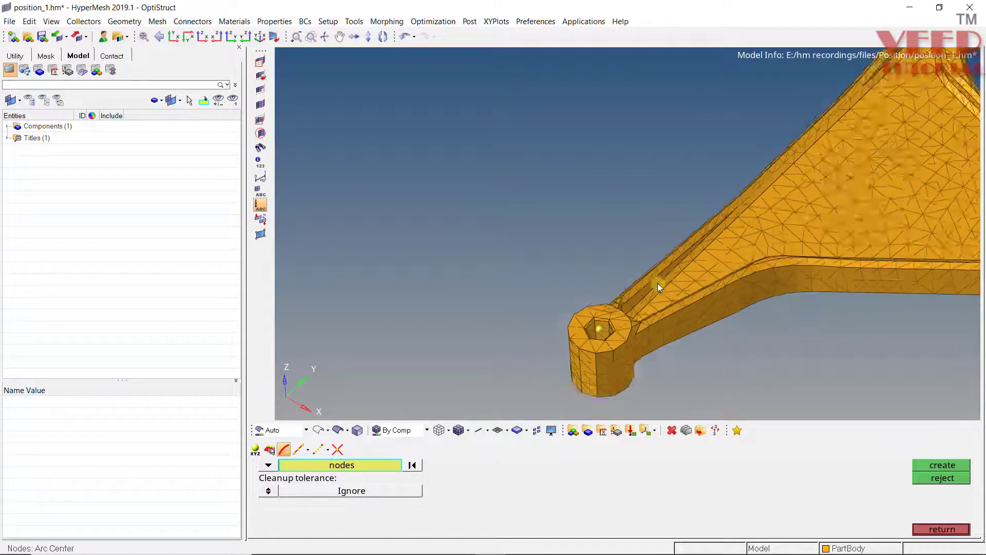
scroll(658, 297, "up", 5)
scroll(658, 297, "down", 5)
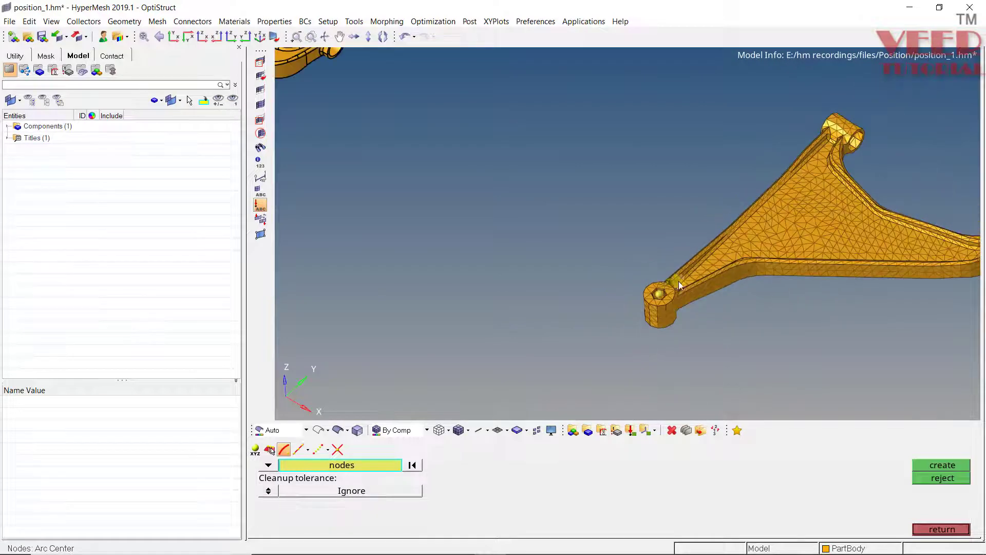
scroll(387, 168, "up", 6)
left_click(437, 291)
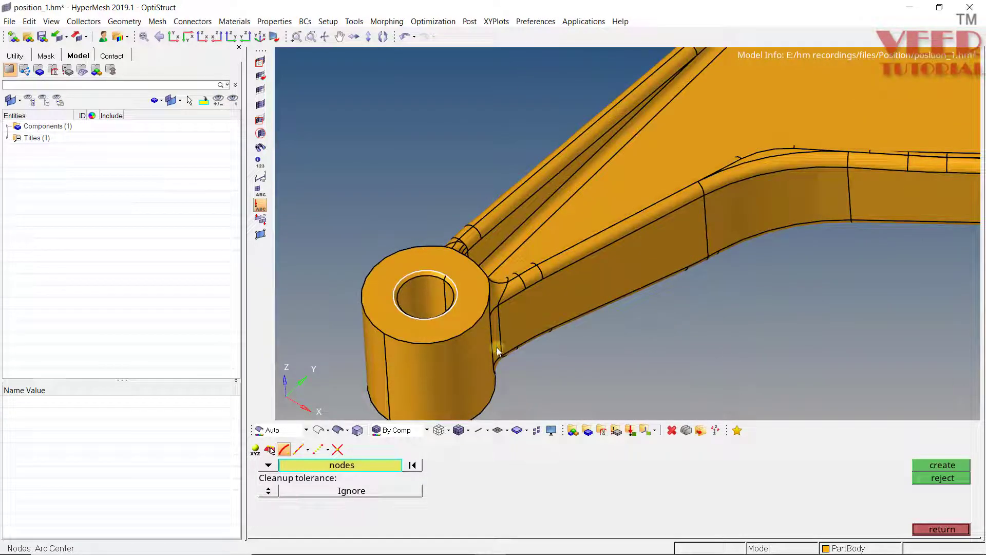
middle_click(504, 286)
scroll(454, 262, "down", 5)
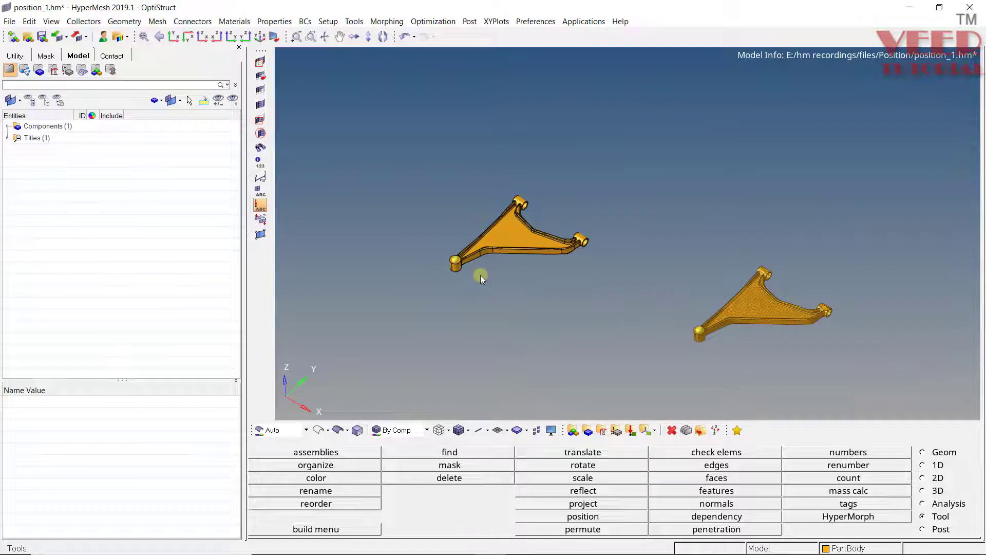
Set up translation of all displayed elements with the N2-N1 distance as magnitude
key("shift+F4")
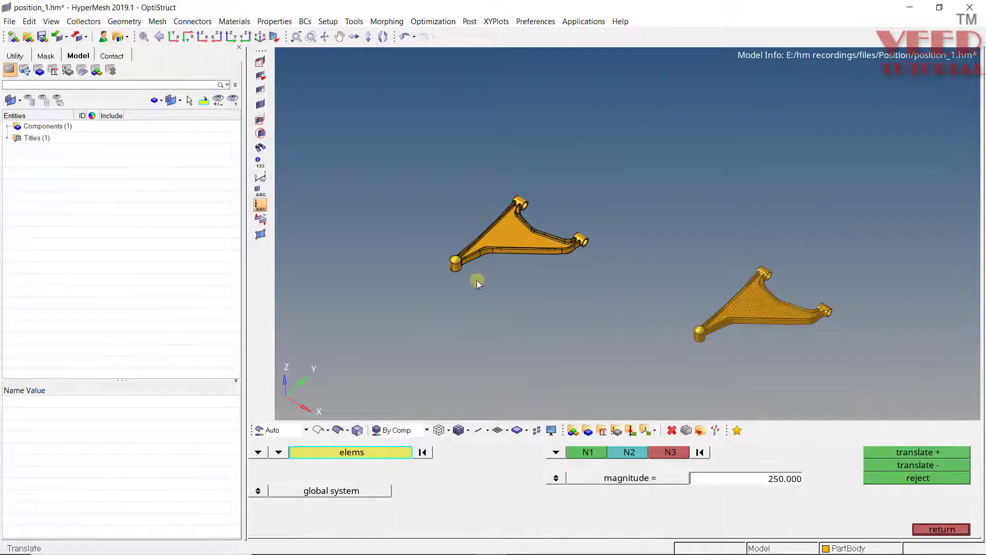
left_click(363, 451)
left_click(351, 478)
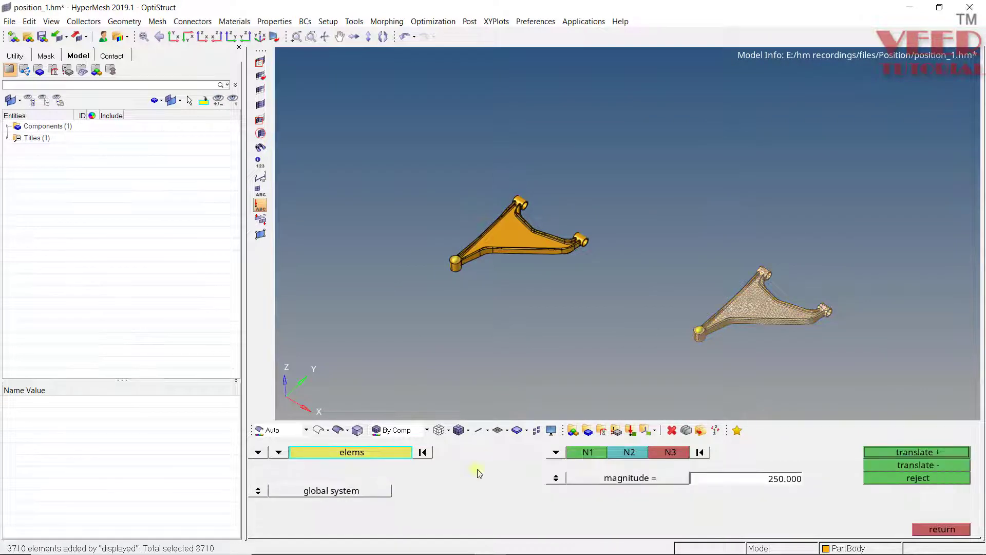
left_click(555, 479)
left_click(694, 477)
Translate the meshed arm from its hole-centre node (N1) to the geometry arm's centre node (N2)
scroll(726, 343, "up", 2)
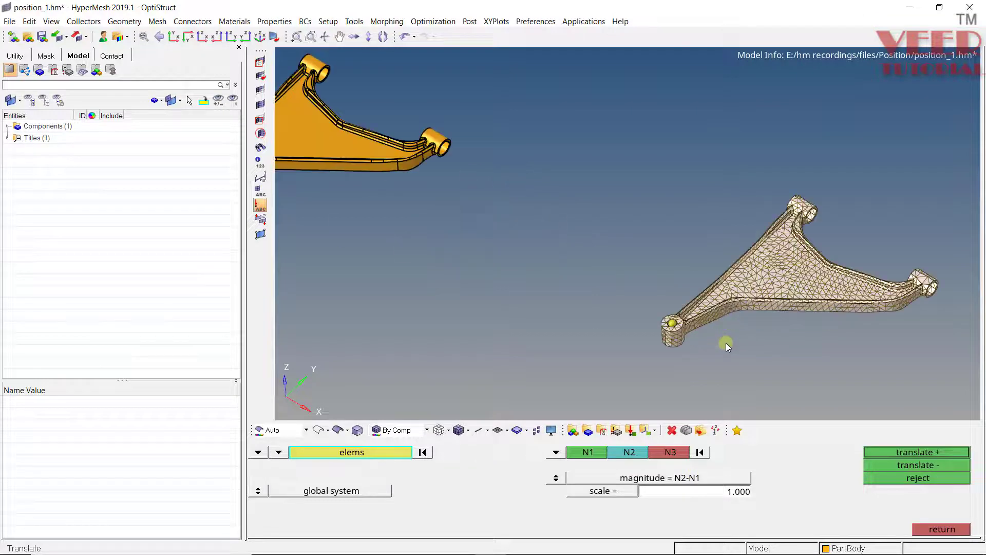
left_click(588, 453)
scroll(672, 323, "up", 8)
left_click(660, 323)
scroll(657, 318, "down", 10)
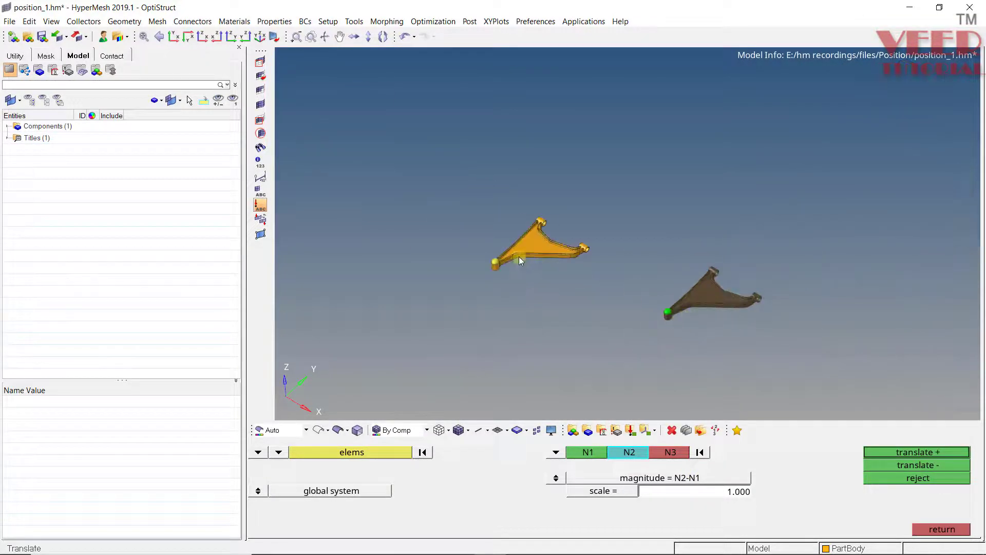
scroll(473, 271, "up", 10)
left_click(450, 311)
left_click(960, 450)
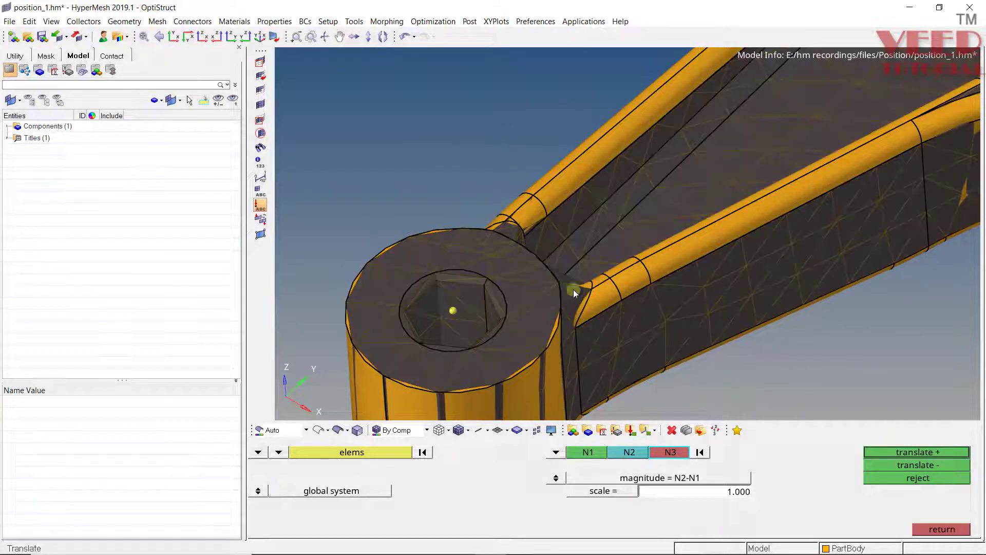
scroll(424, 260, "down", 10)
scroll(472, 287, "up", 5)
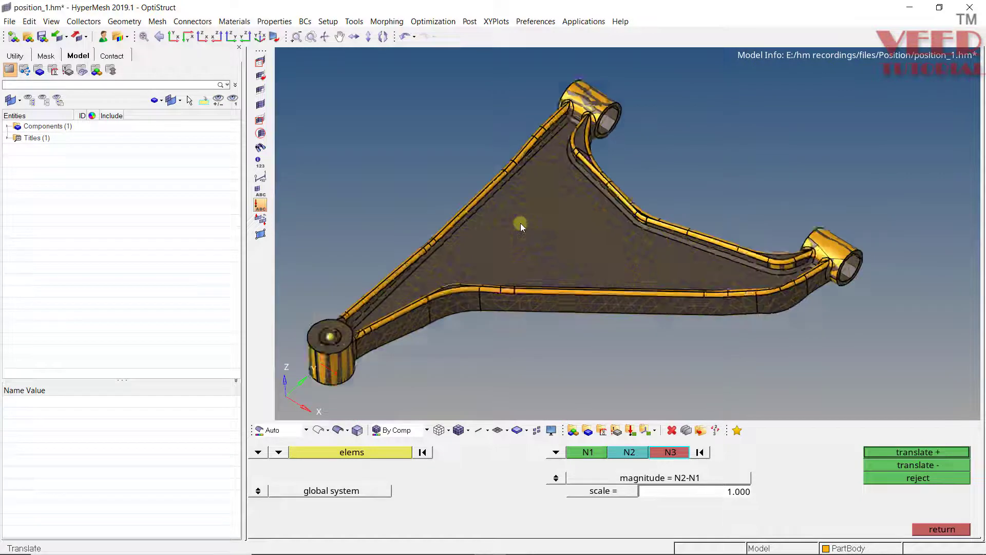
scroll(541, 154, "down", 10)
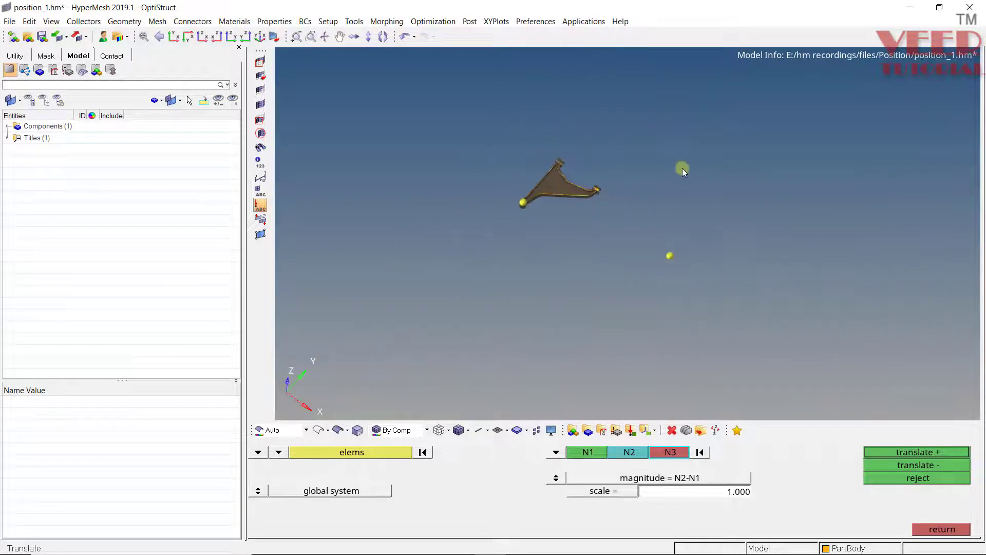
scroll(523, 200, "up", 10)
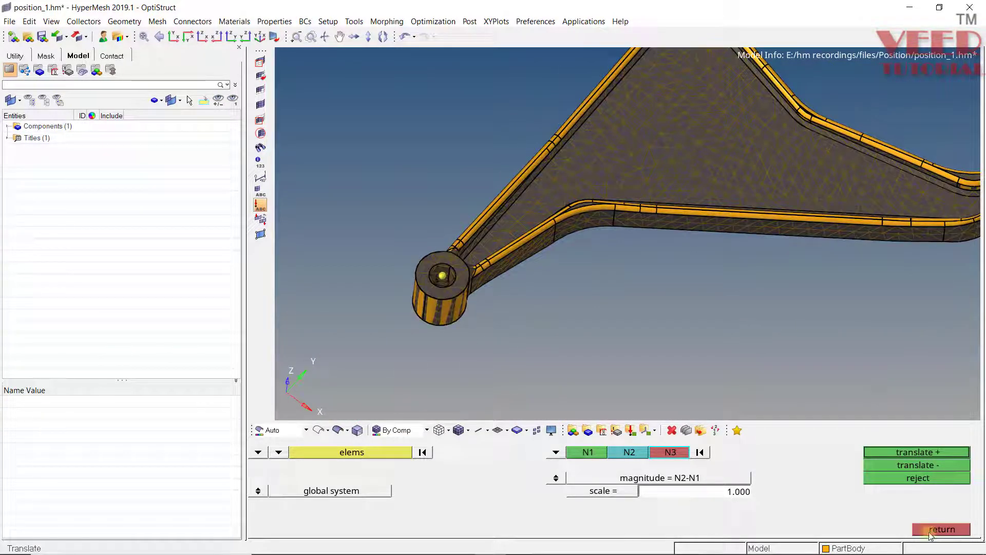
left_click(931, 530)
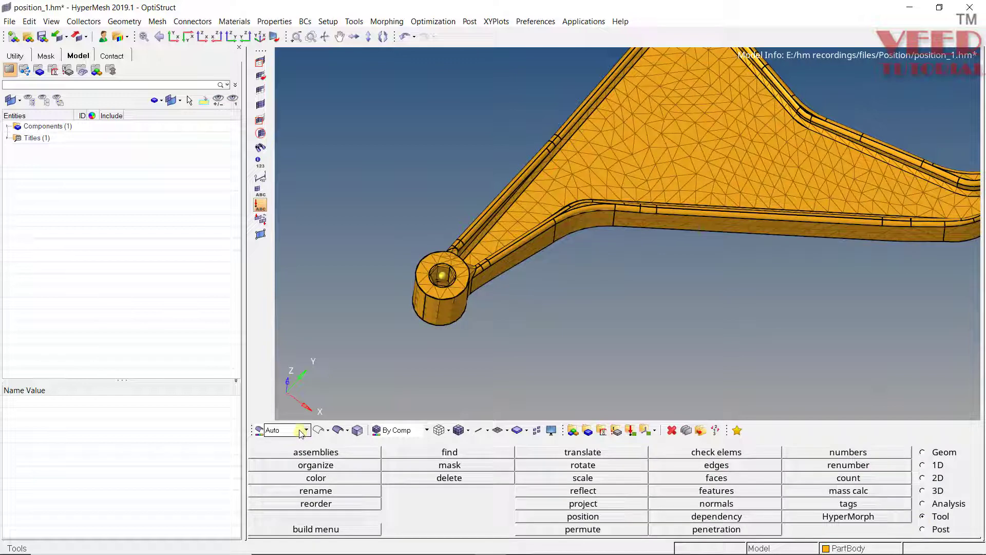
Switch the geometry/mesh display from Auto to Mixed and inspect the overlapping arms
left_click(302, 434)
left_click(277, 503)
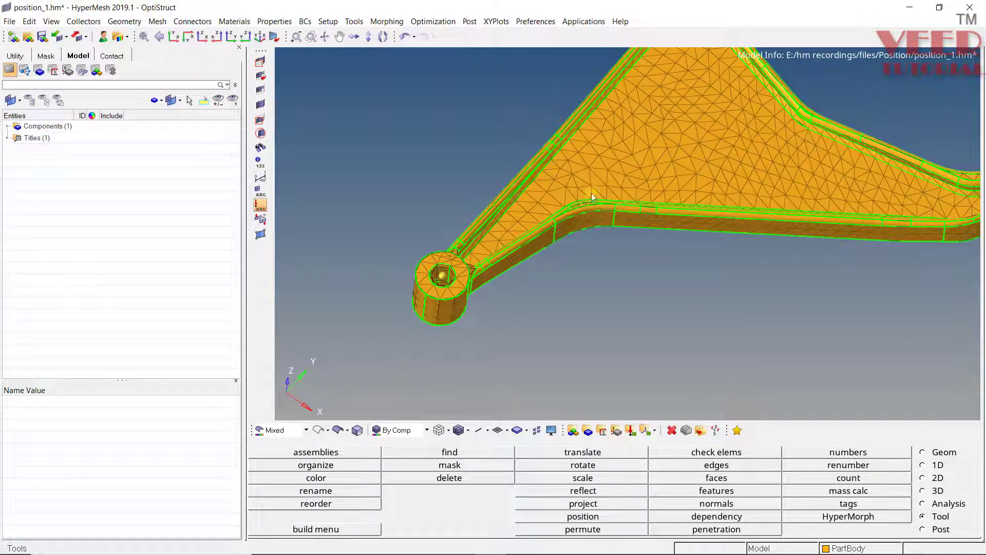
scroll(617, 191, "up", 10)
scroll(535, 312, "down", 10)
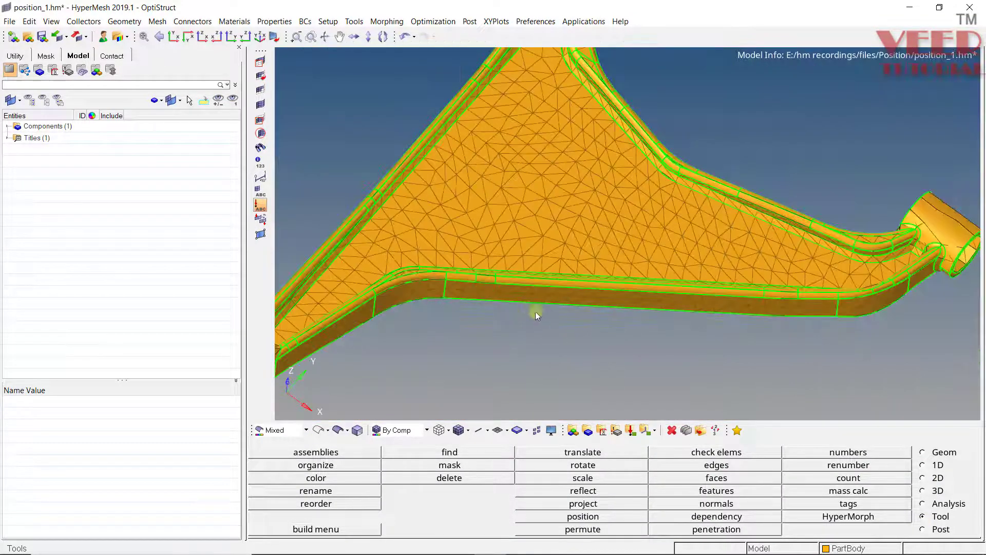
scroll(439, 138, "up", 10)
scroll(588, 178, "down", 10)
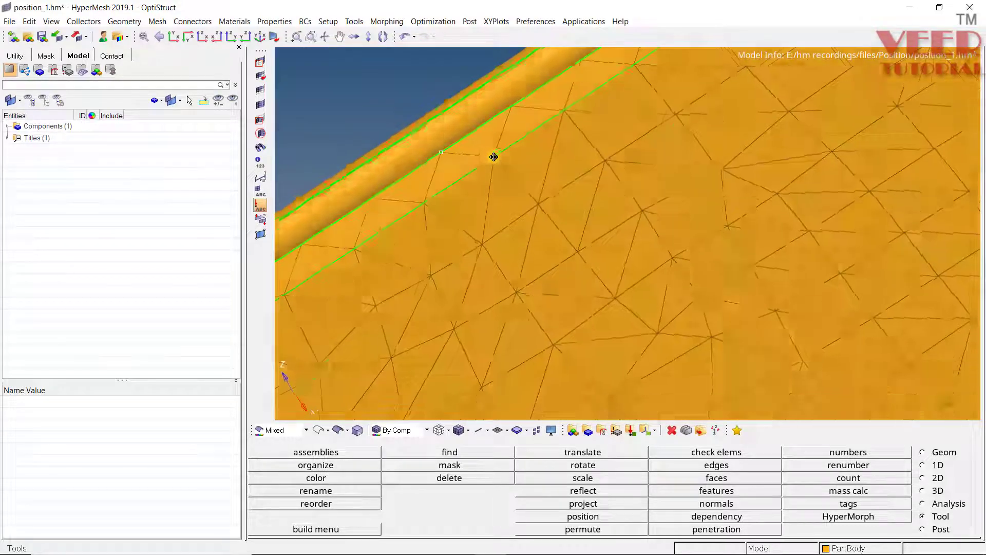
scroll(526, 160, "up", 5)
scroll(526, 160, "up", 5)
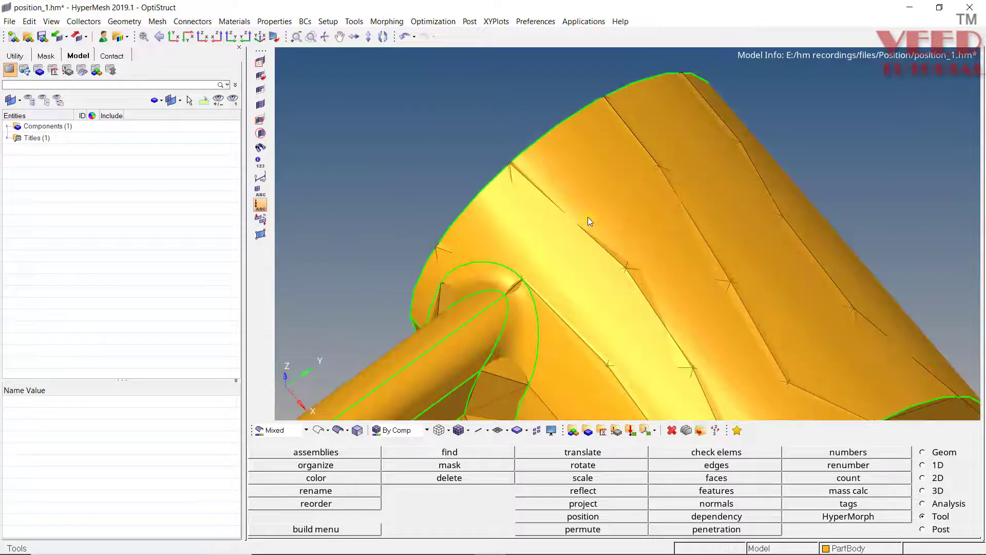
scroll(556, 182, "down", 5)
scroll(544, 155, "down", 8)
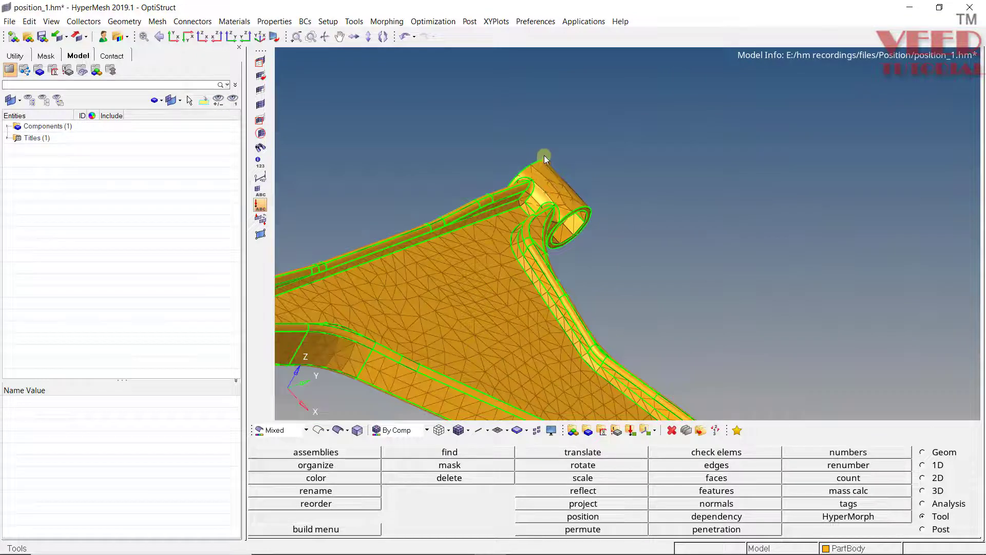
scroll(688, 255, "up", 8)
left_click_drag(686, 255, 664, 232, "ctrl")
scroll(664, 232, "down", 5)
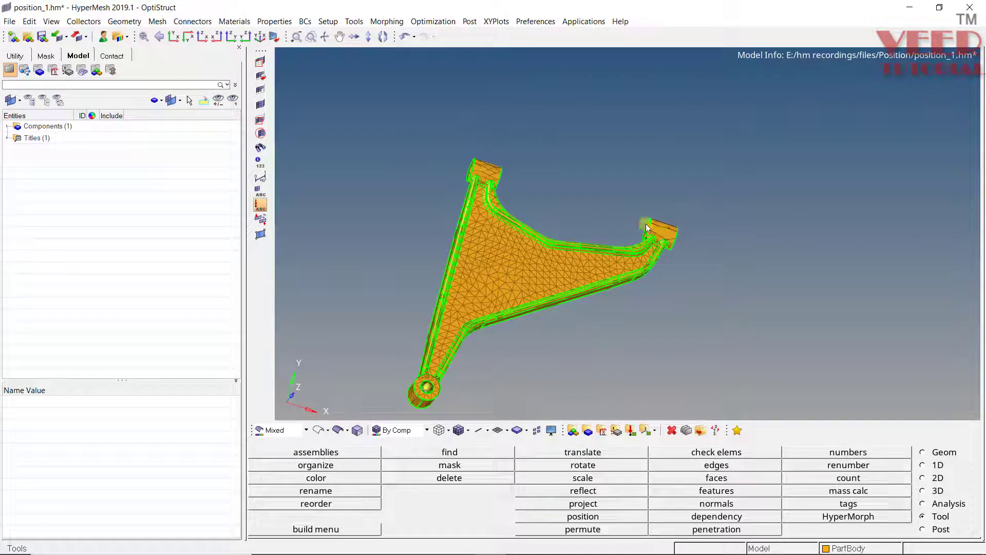
left_click(29, 37)
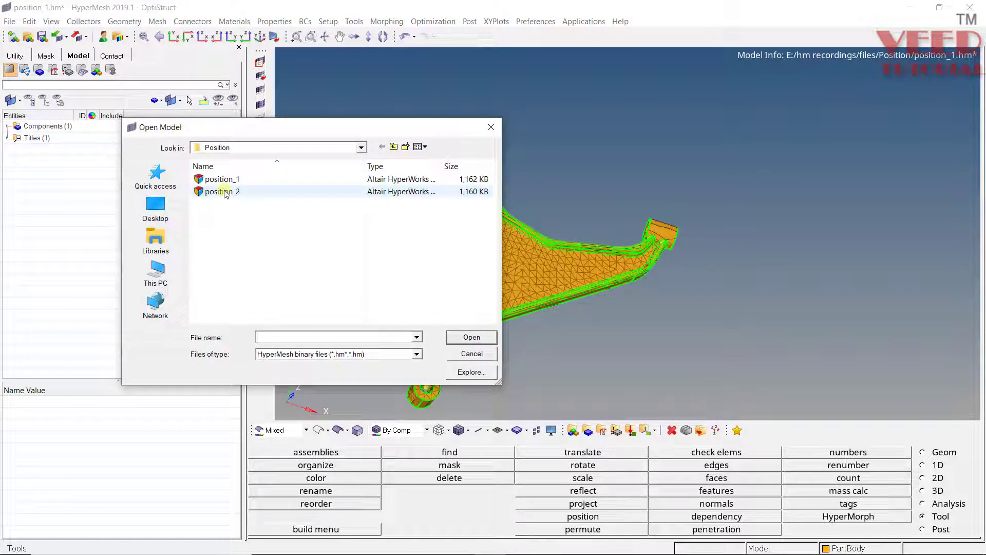
Open position_2.hm, discarding the current model data, and view its two separated arms
double_click(222, 191)
left_click(501, 333)
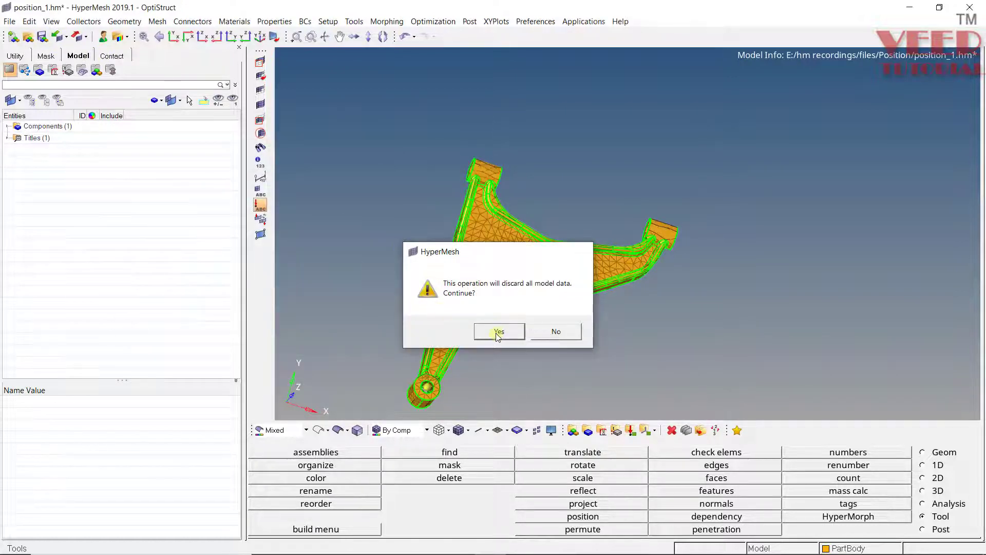
left_click_drag(465, 187, 528, 230, "ctrl")
scroll(574, 245, "down", 3)
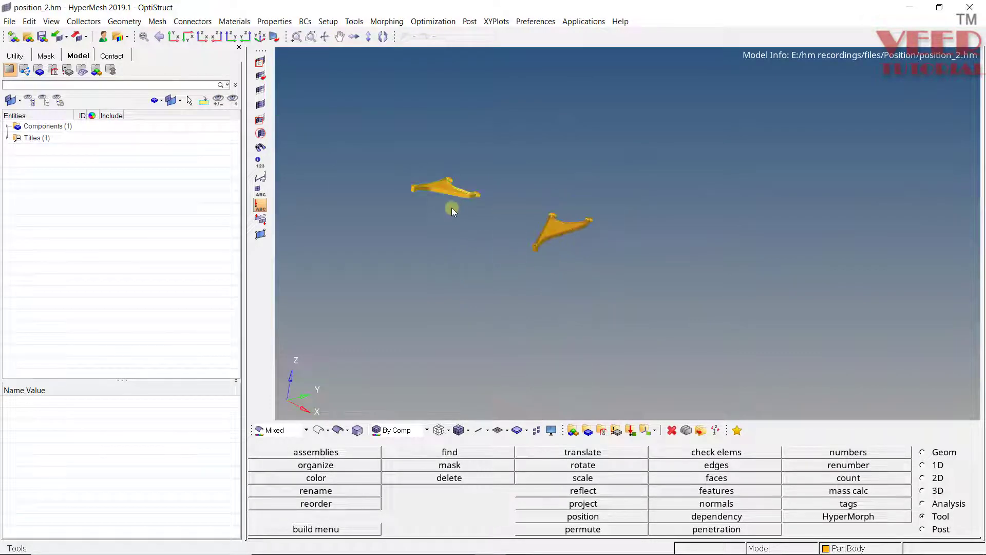
scroll(571, 258, "up", 6)
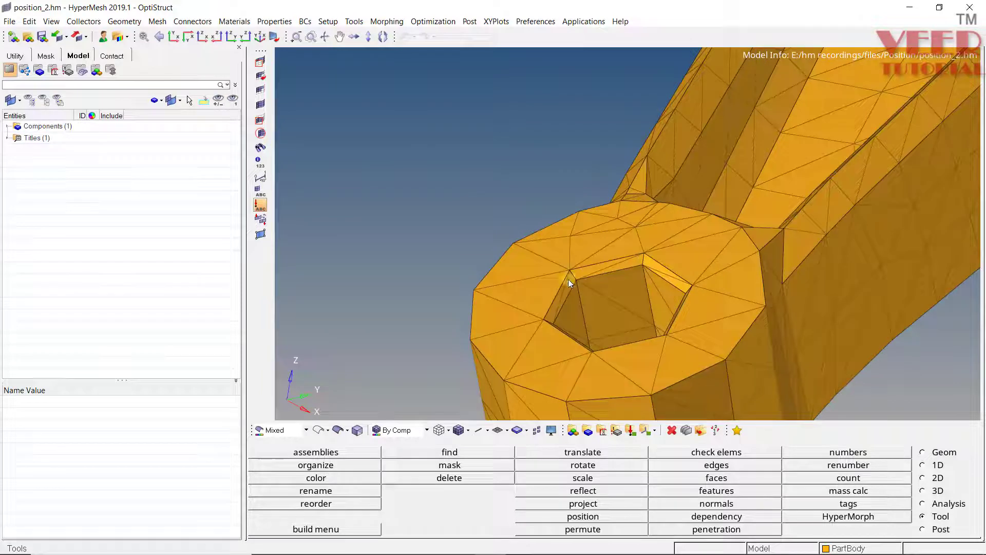
key("F8")
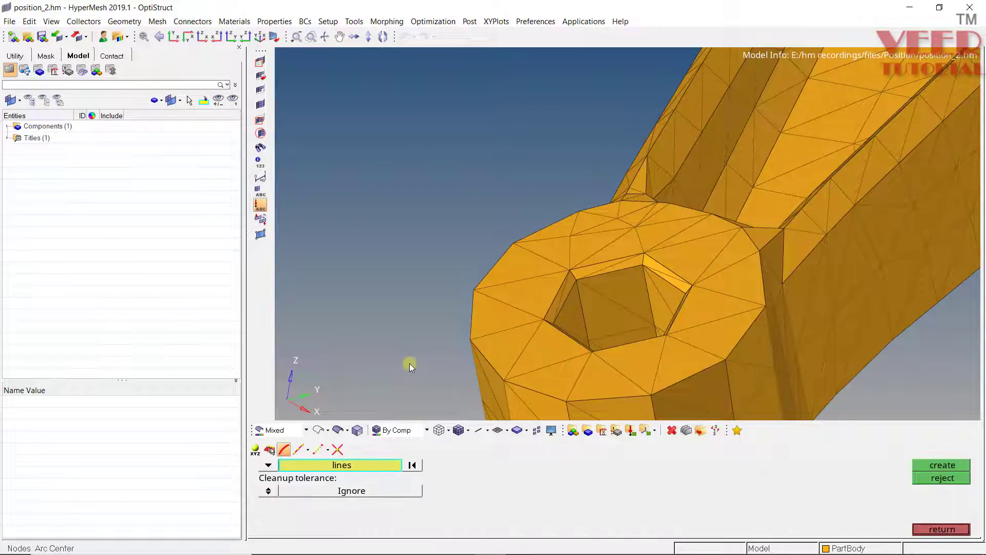
Create an arc-centre node in the meshed arm's hole from picked nodes
left_click(301, 471)
scroll(549, 310, "up", 4)
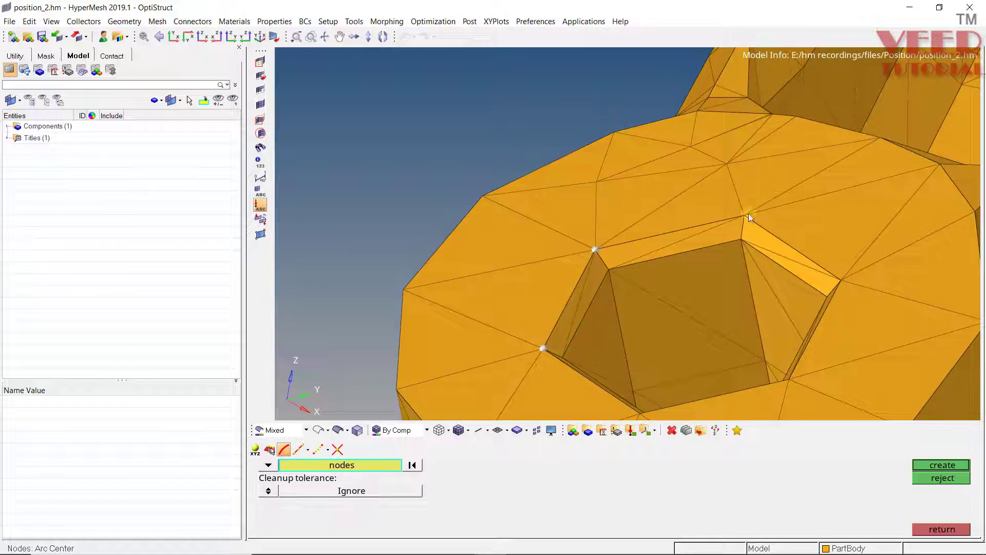
scroll(788, 279, "down", 1)
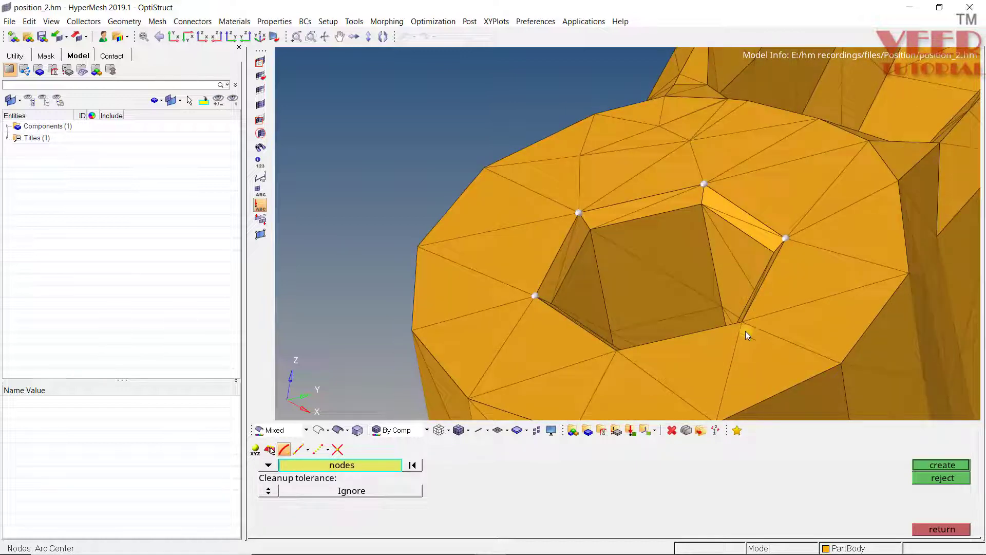
left_click(927, 465)
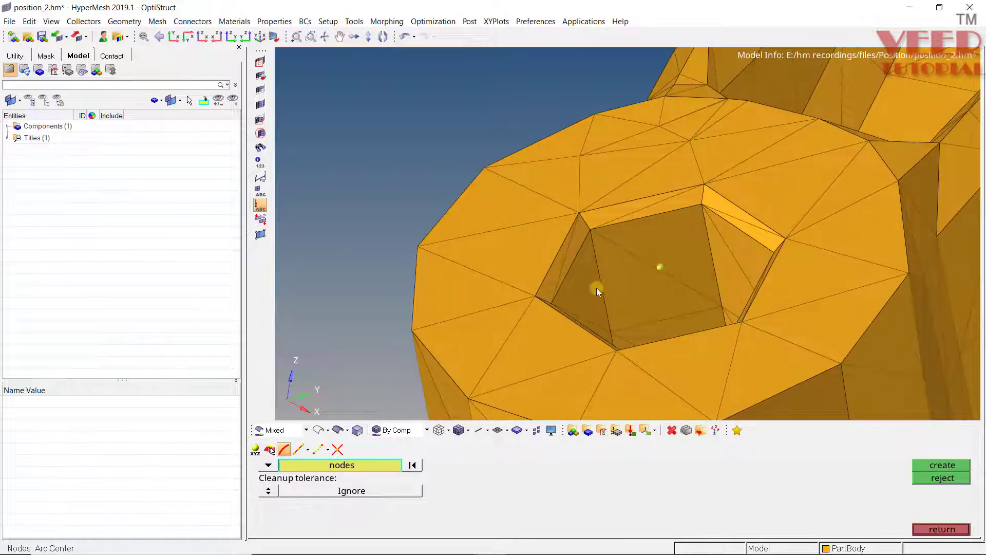
Create an arc-centre node at the geometry arm's hole from its edge lines
scroll(595, 286, "down", 3)
left_click_drag(594, 286, 797, 301, "ctrl")
scroll(800, 295, "down", 6)
scroll(575, 220, "up", 6)
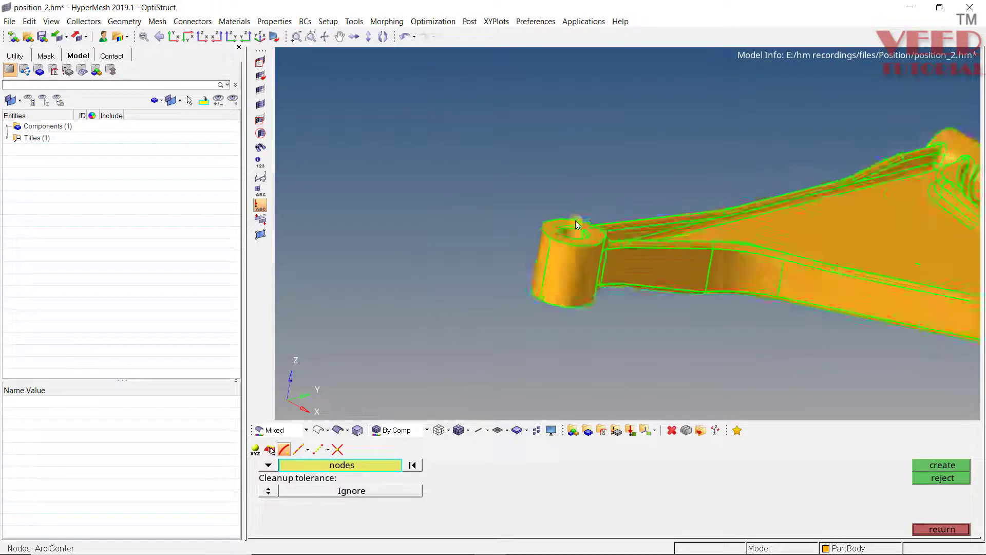
left_click_drag(550, 269, 526, 353, "ctrl")
scroll(526, 354, "up", 1)
left_click(268, 465)
left_click(303, 483)
scroll(520, 249, "up", 2)
left_click(605, 314)
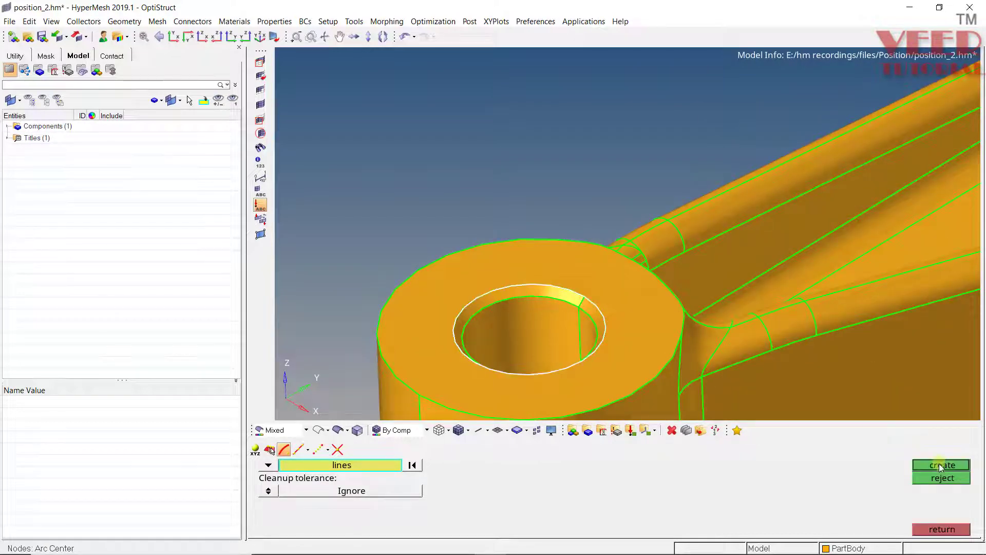
left_click(946, 464)
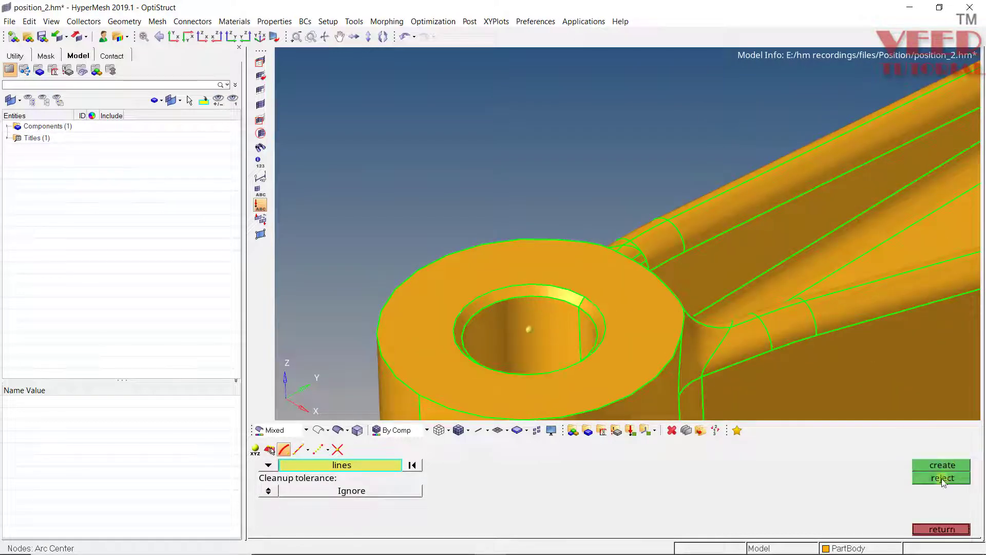
Return to the tools page and fit the whole model in view
left_click(949, 530)
key("f")
scroll(696, 261, "up", 1)
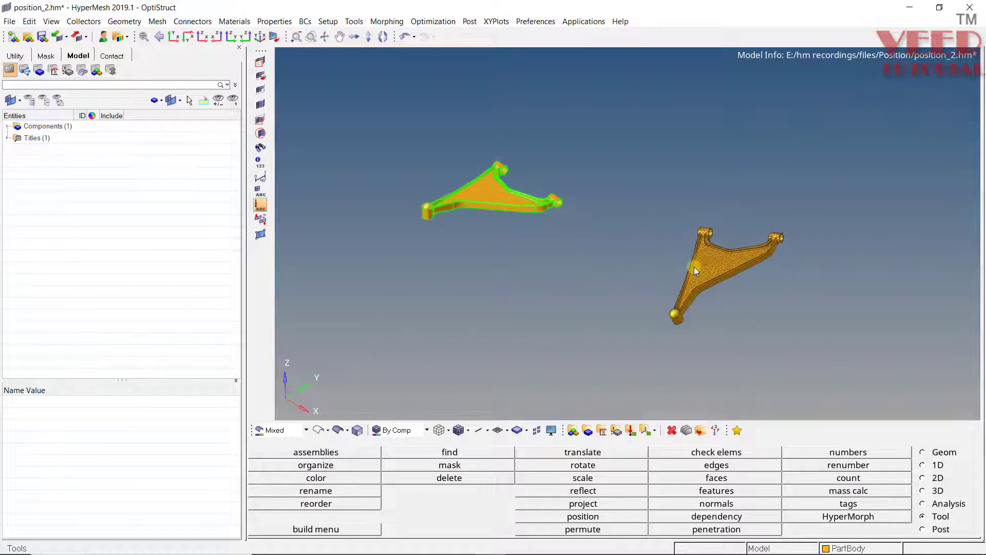
key("shift+F4")
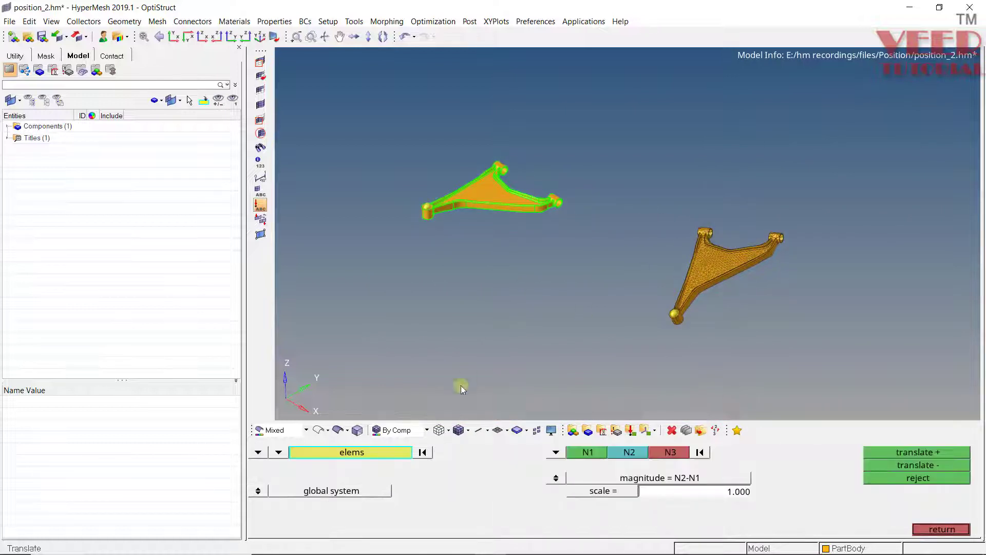
left_click(382, 452)
left_click(340, 476)
left_click(581, 455)
scroll(667, 315, "up", 10)
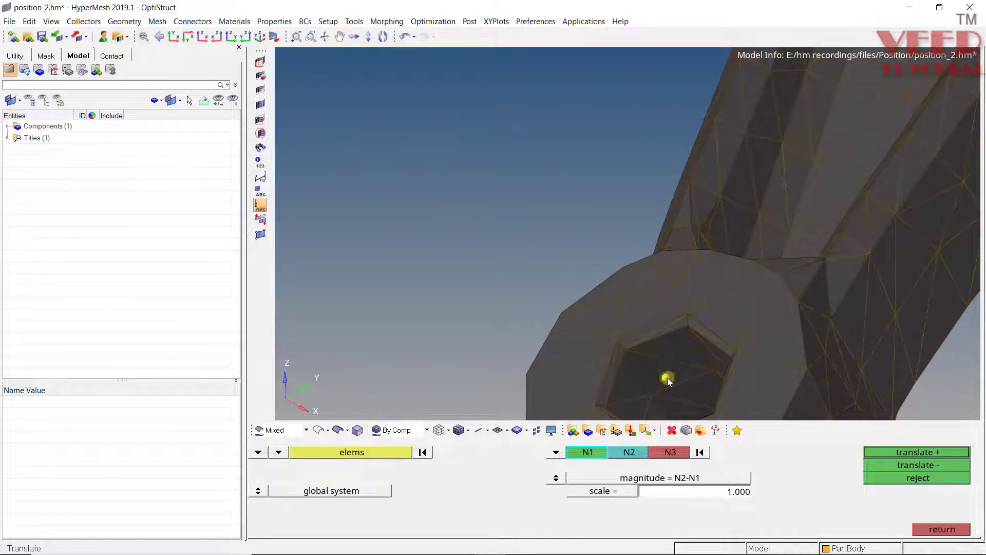
left_click(667, 378)
scroll(565, 291, "down", 10)
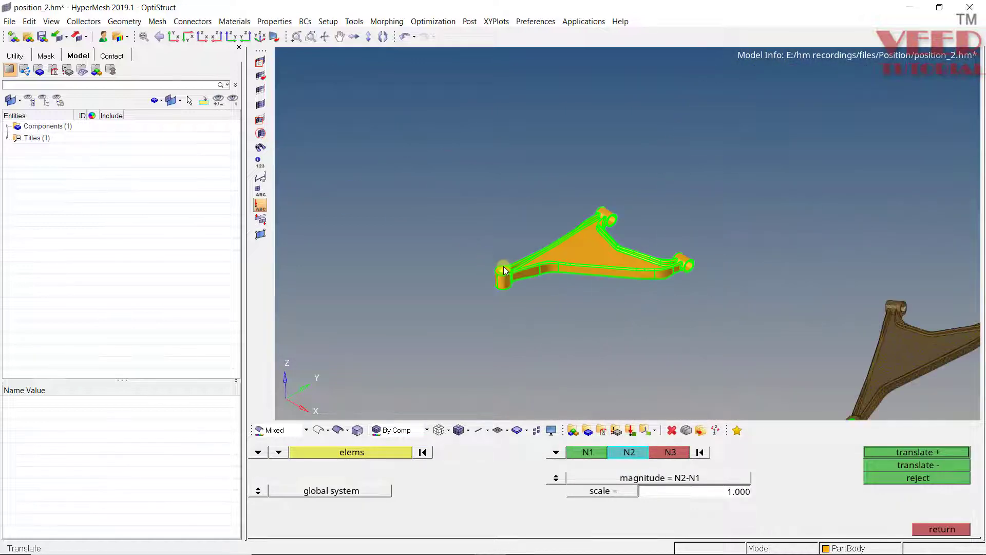
scroll(505, 270, "up", 10)
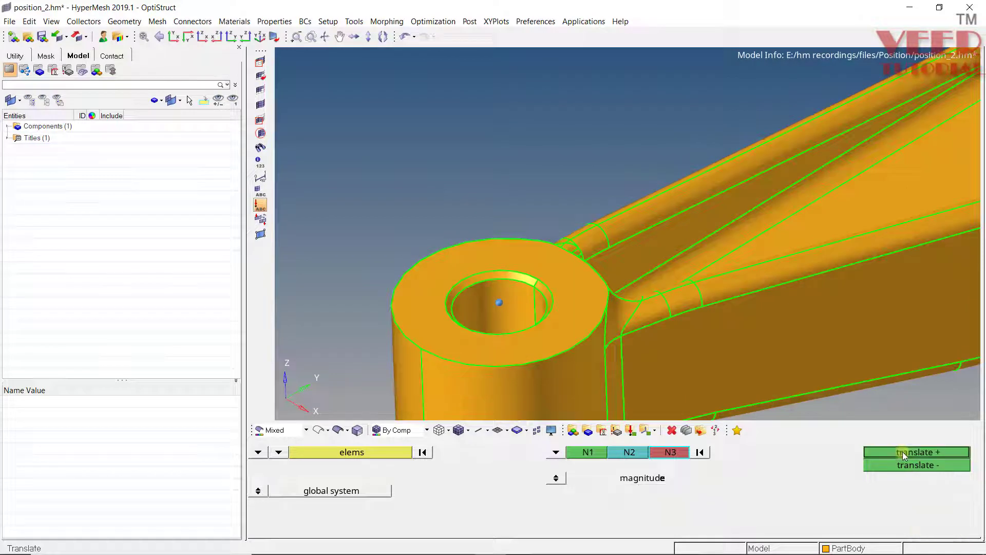
left_click(902, 451)
scroll(542, 264, "down", 10)
left_click_drag(711, 264, 591, 216, "ctrl")
scroll(592, 218, "up", 3)
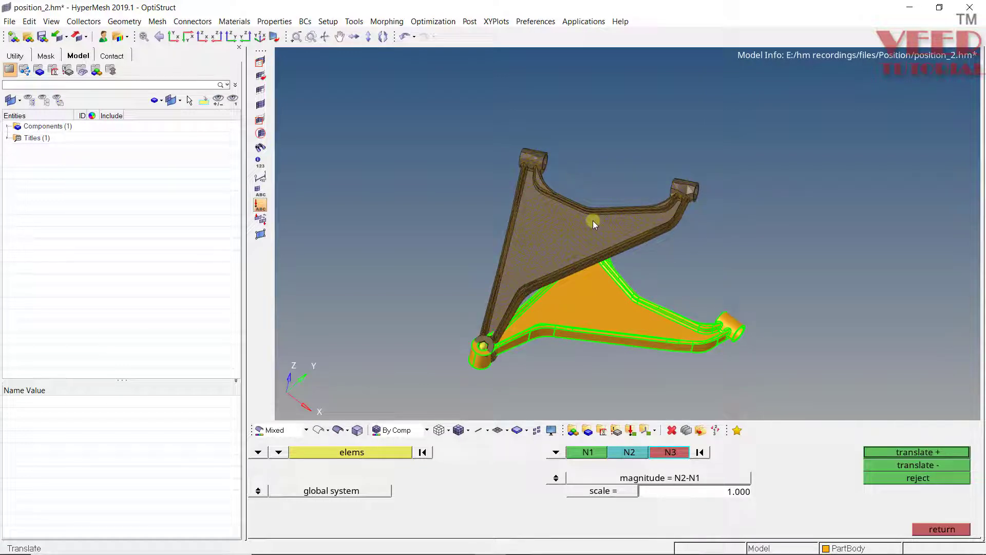
left_click(916, 477)
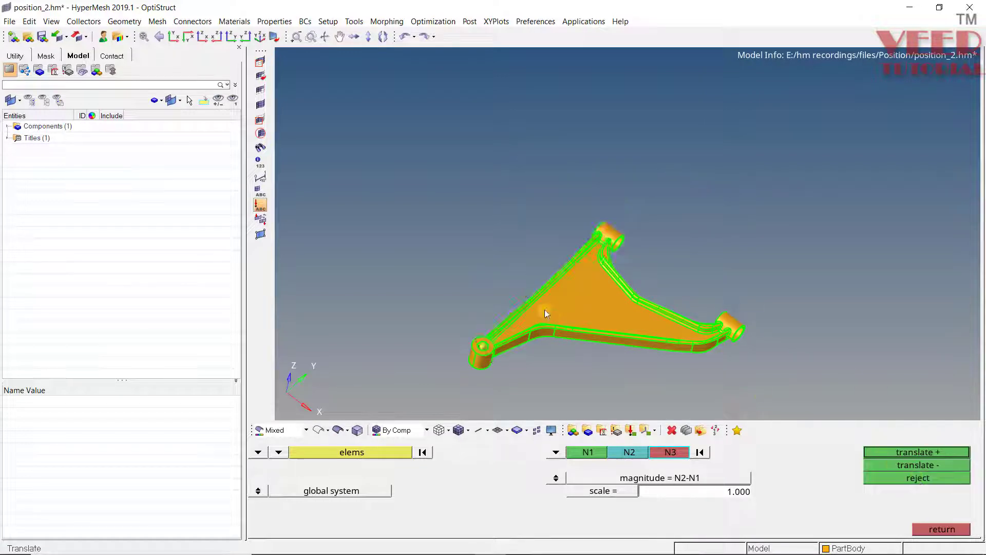
scroll(560, 304, "down", 5)
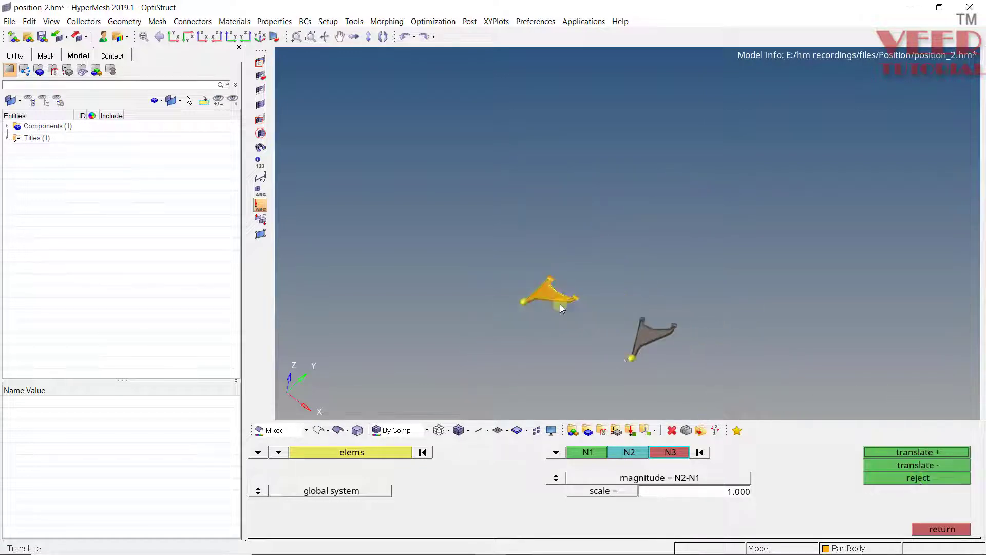
left_click(942, 529)
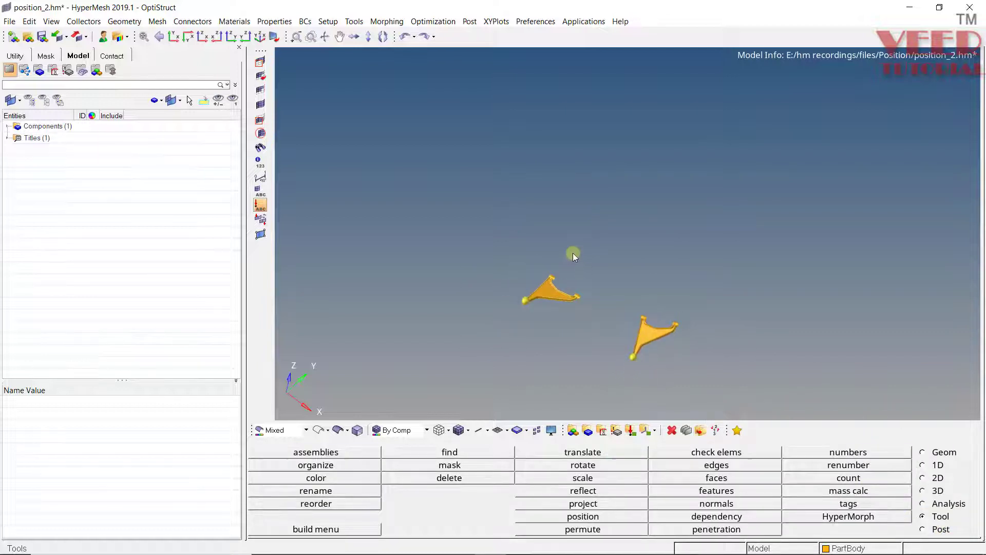
View both arms from the top (XY), then the front (XZ), ending isometric
left_click(177, 36)
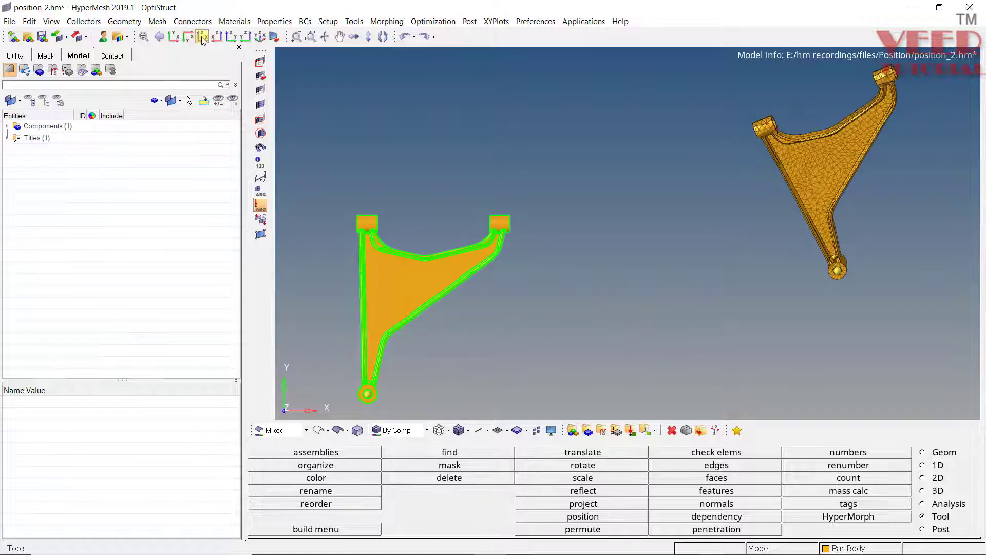
left_click(202, 36)
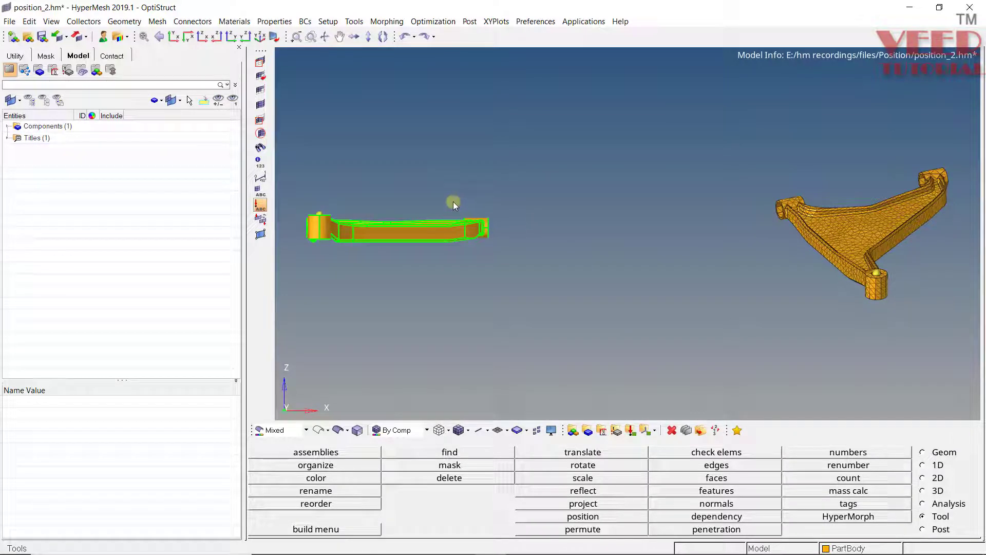
left_click(259, 37)
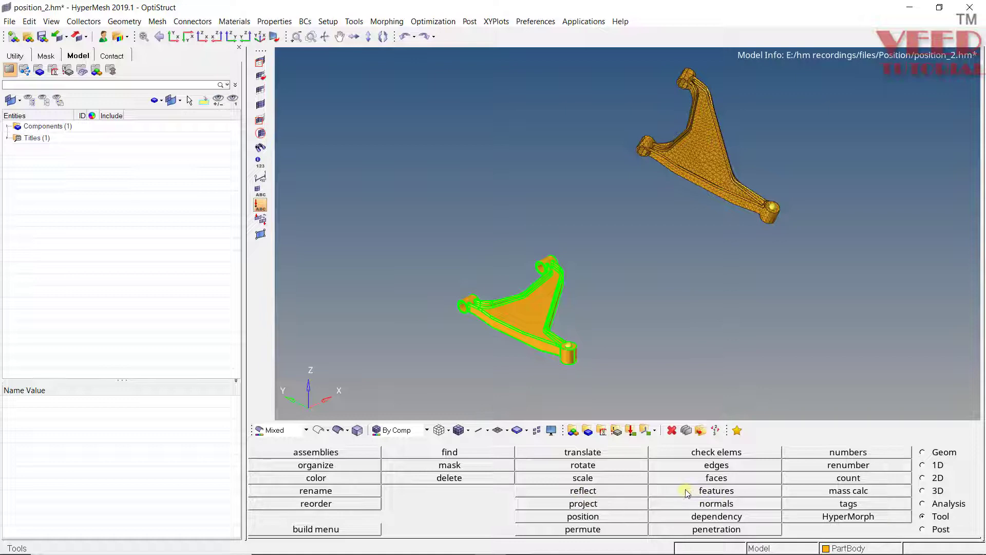
left_click(591, 516)
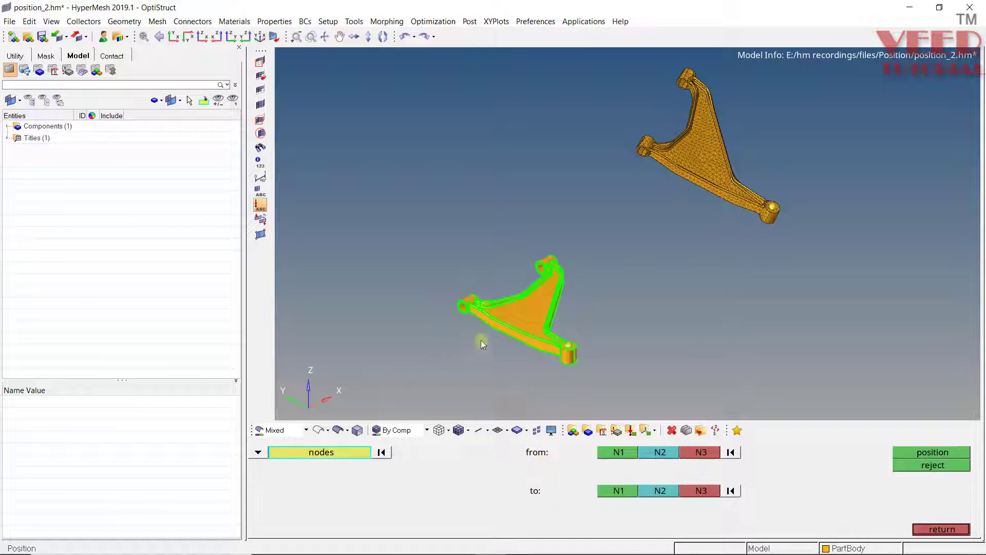
Orbit and zoom to inspect both arms' cylinder ends, then switch to arc-centre node creation (F8)
scroll(506, 252, "down", 2)
scroll(529, 276, "up", 6)
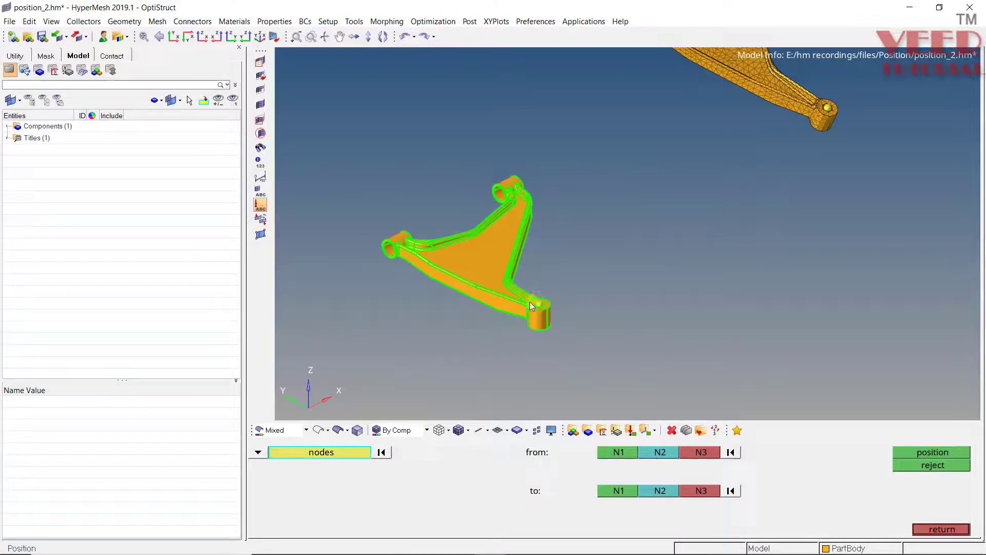
scroll(511, 324, "down", 4)
left_click_drag(505, 320, 542, 328, "ctrl")
scroll(338, 228, "up", 5)
scroll(438, 349, "up", 4)
scroll(368, 195, "down", 4)
scroll(448, 165, "down", 4)
scroll(431, 185, "up", 5)
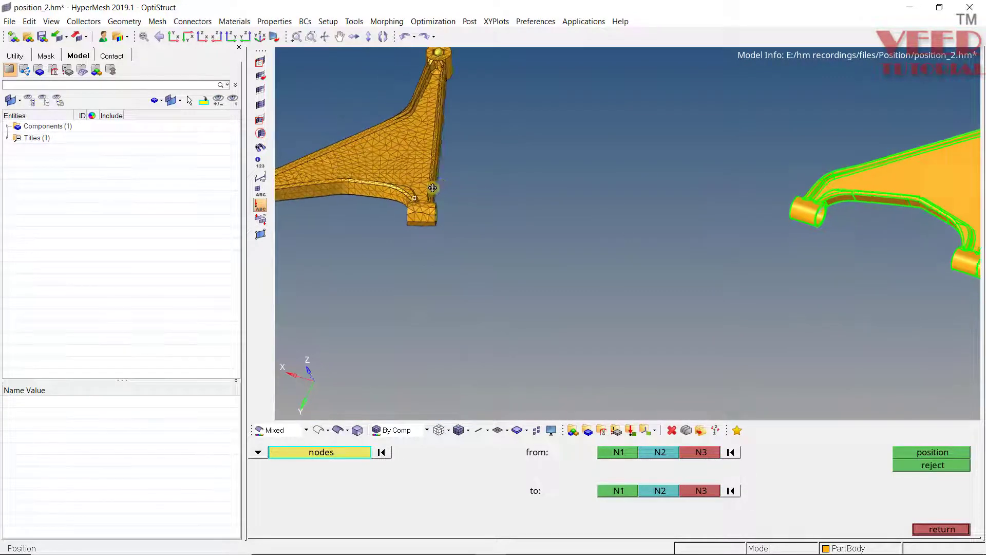
scroll(433, 187, "down", 3)
scroll(366, 192, "up", 2)
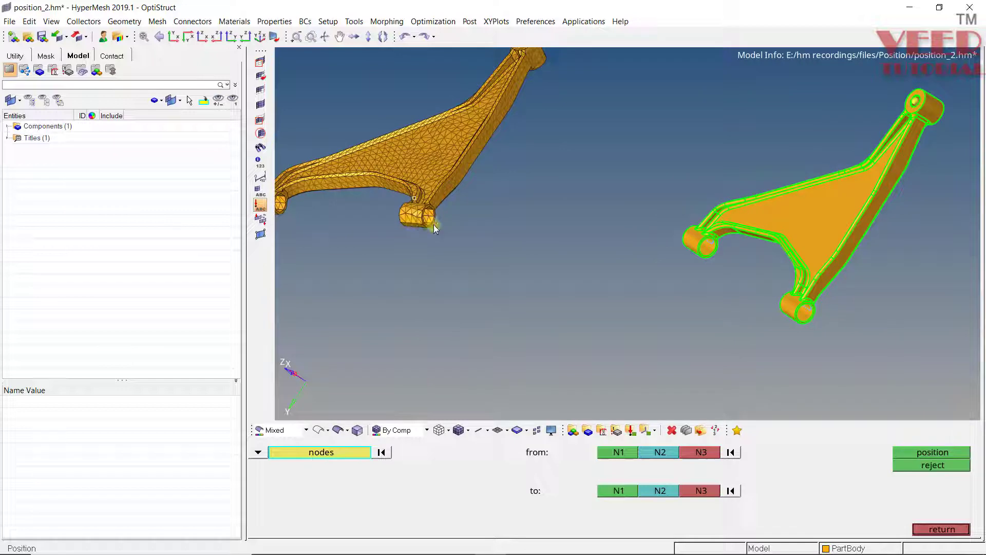
scroll(432, 226, "down", 2)
scroll(350, 219, "up", 6)
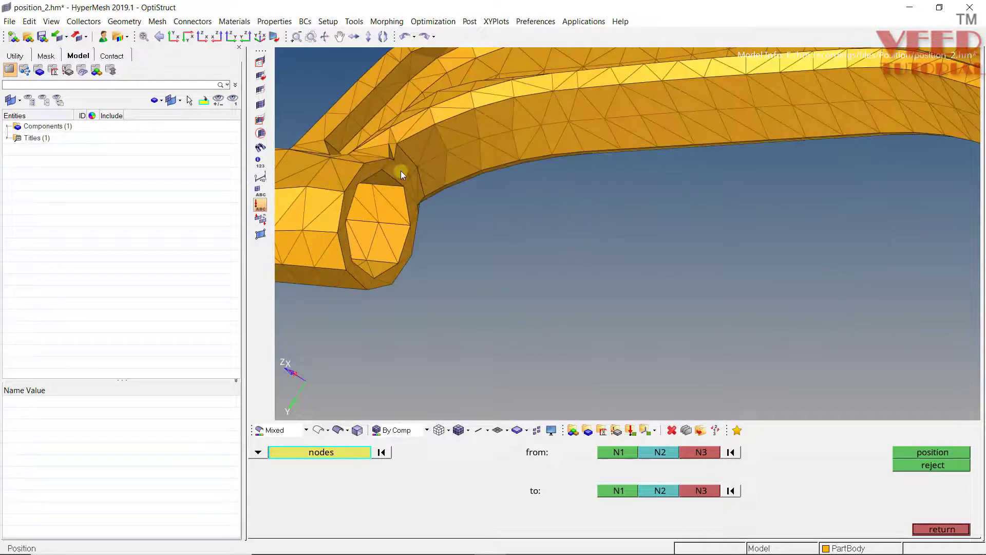
scroll(298, 215, "up", 1)
scroll(343, 157, "down", 5)
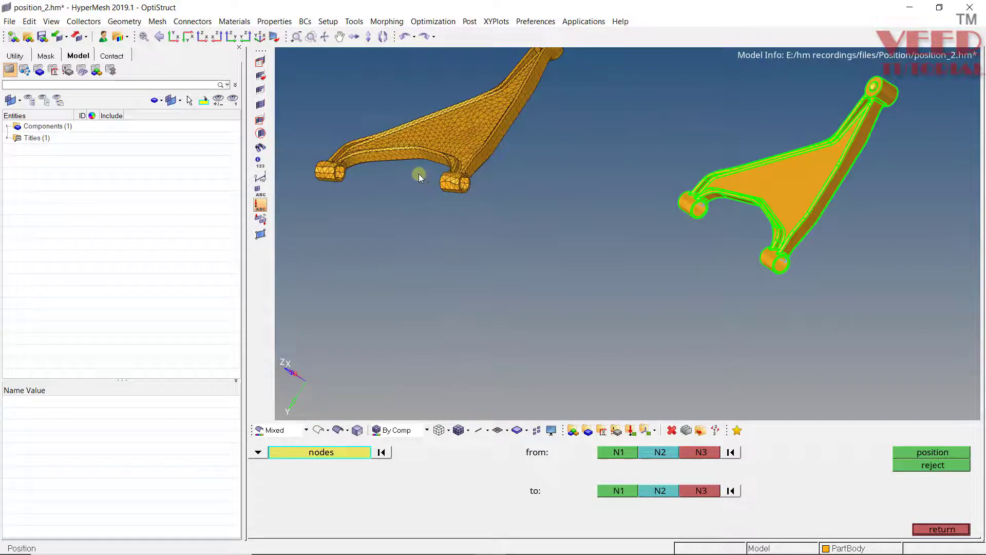
scroll(478, 182, "down", 1)
scroll(590, 191, "up", 5)
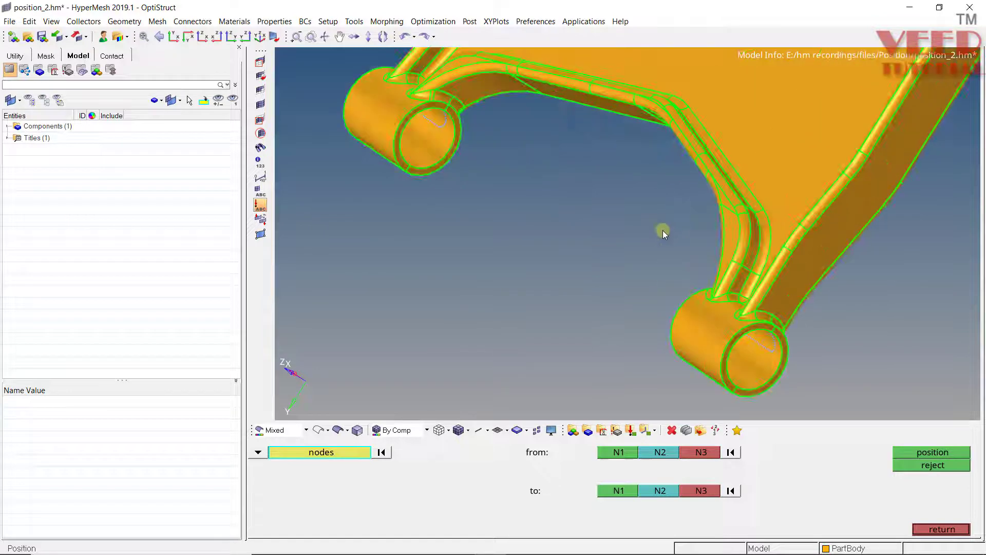
key("F8")
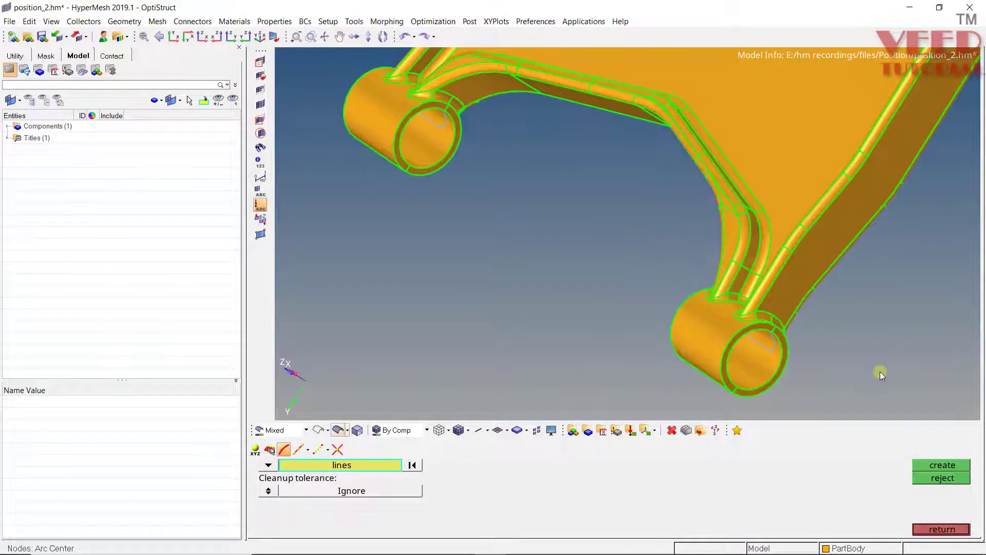
Create arc-centre nodes at two holes from each hole's pair of inner-circle arcs
scroll(794, 359, "up", 5)
left_click(628, 261)
left_click(560, 216)
left_click(951, 466)
scroll(526, 202, "down", 5)
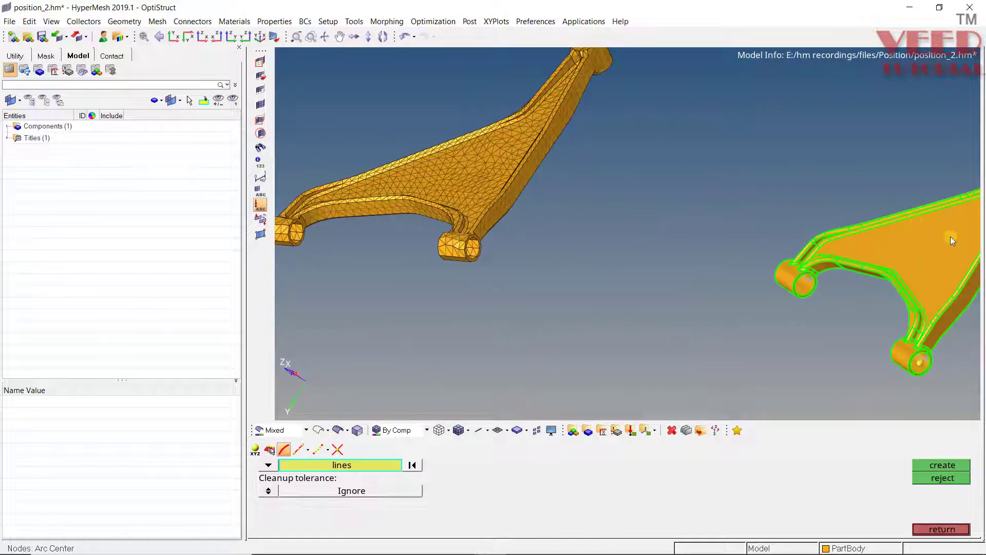
scroll(771, 271, "up", 6)
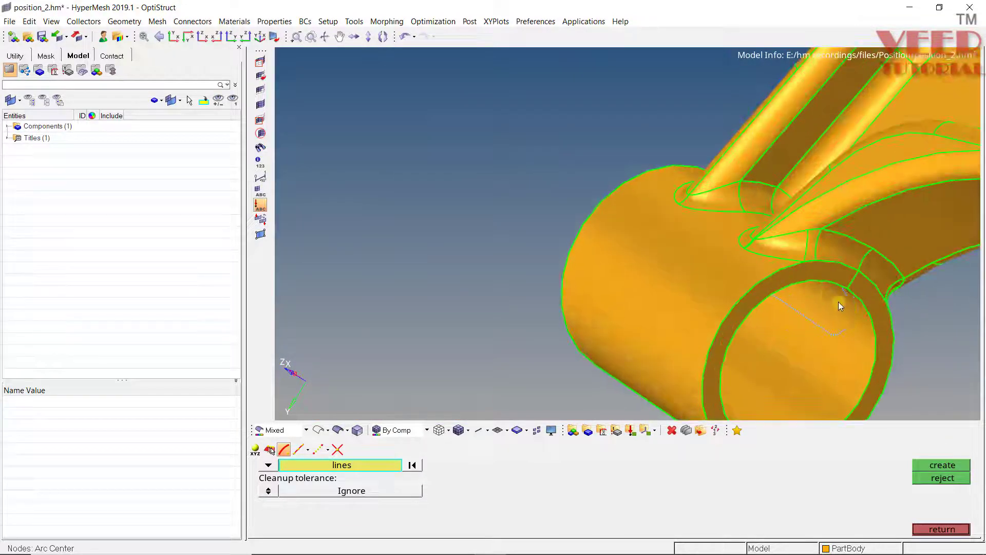
left_click(774, 268)
left_click(898, 324)
left_click(942, 465)
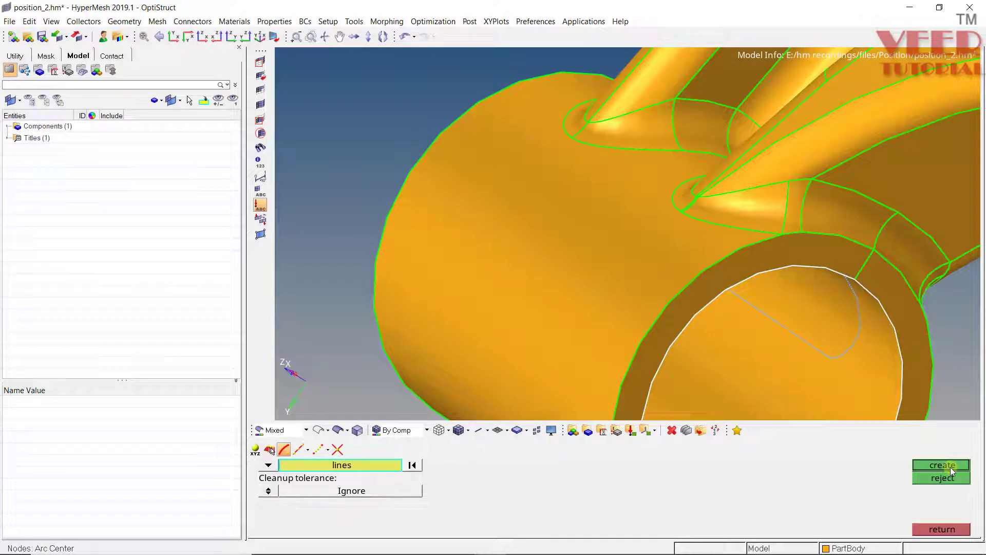
Zoom back and bring up the arc-centre entity-type choices
scroll(566, 190, "down", 5)
scroll(566, 190, "down", 6)
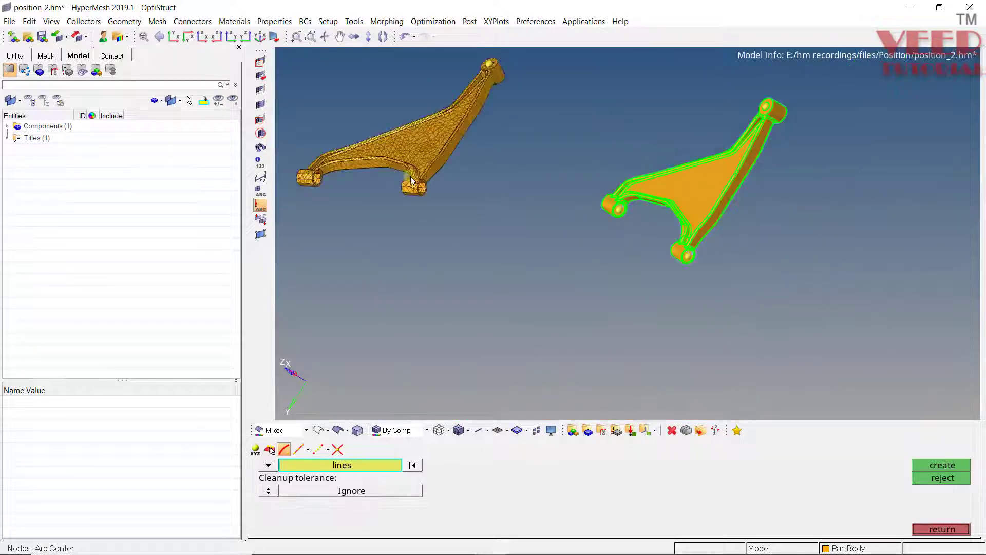
scroll(380, 147, "up", 6)
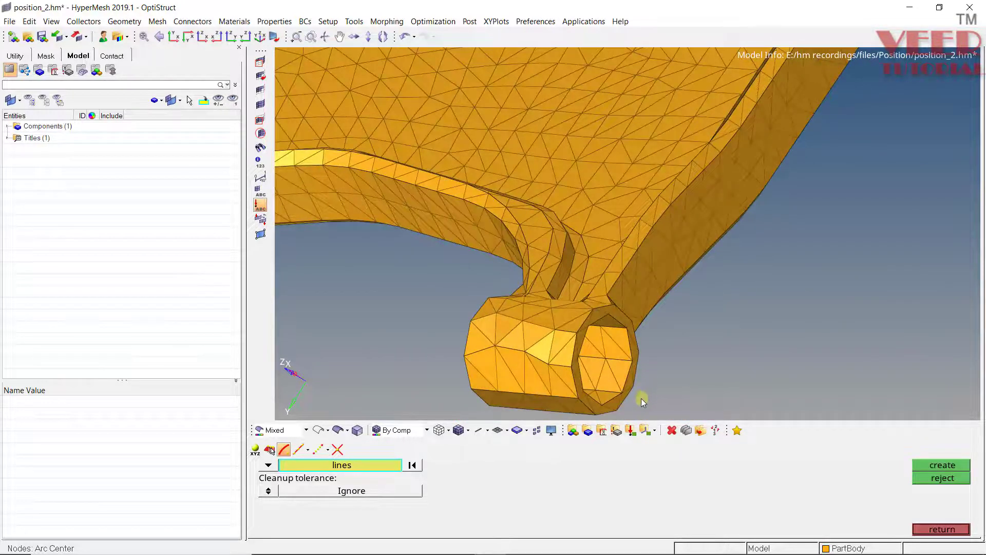
scroll(642, 398, "up", 2)
left_click(268, 465)
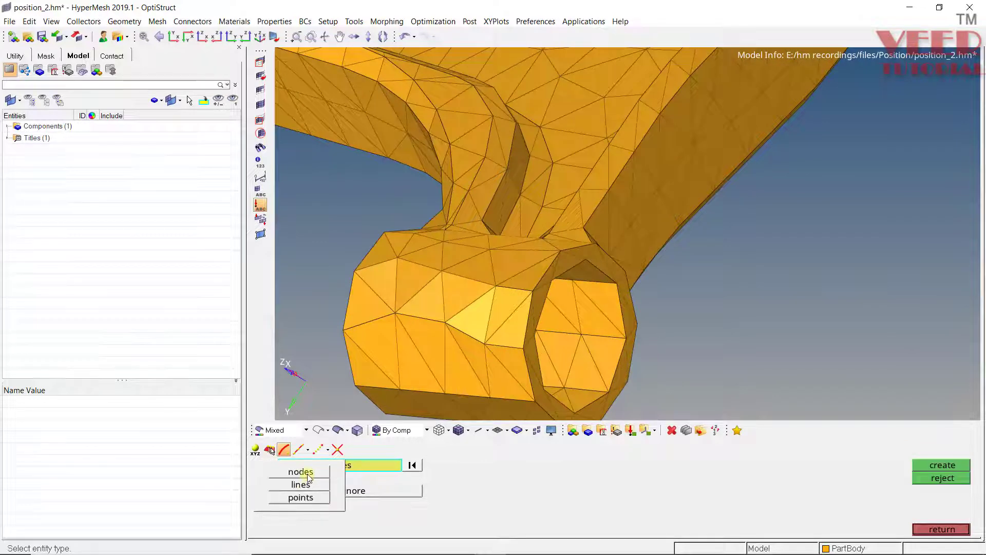
Switch arc-centre input to nodes and create the first hole's centre node from three rim nodes
left_click(301, 472)
scroll(617, 296, "up", 2)
left_click(615, 314)
left_click(645, 223)
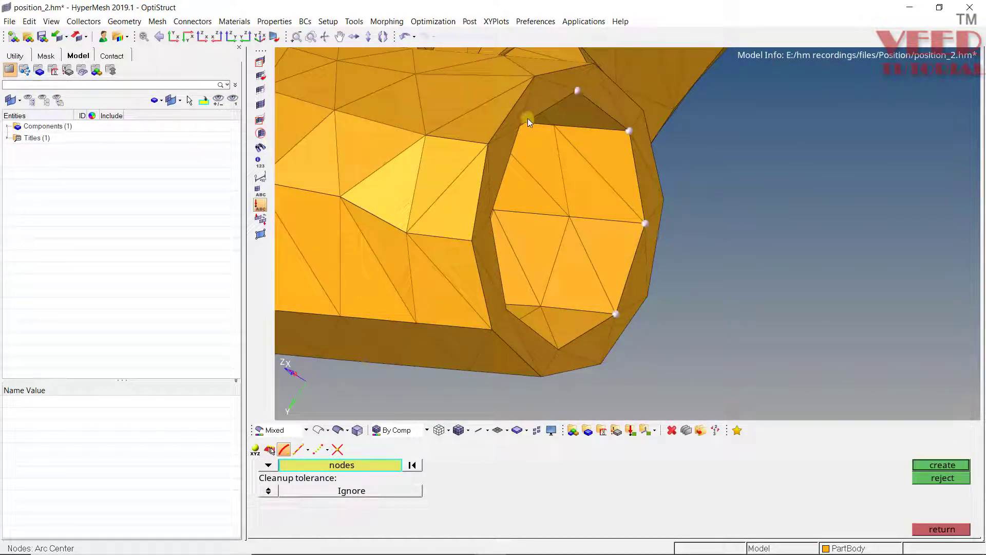
left_click(503, 316)
left_click(942, 465)
Create the second bushing hole's centre node from four of its rim nodes
scroll(585, 270, "down", 5)
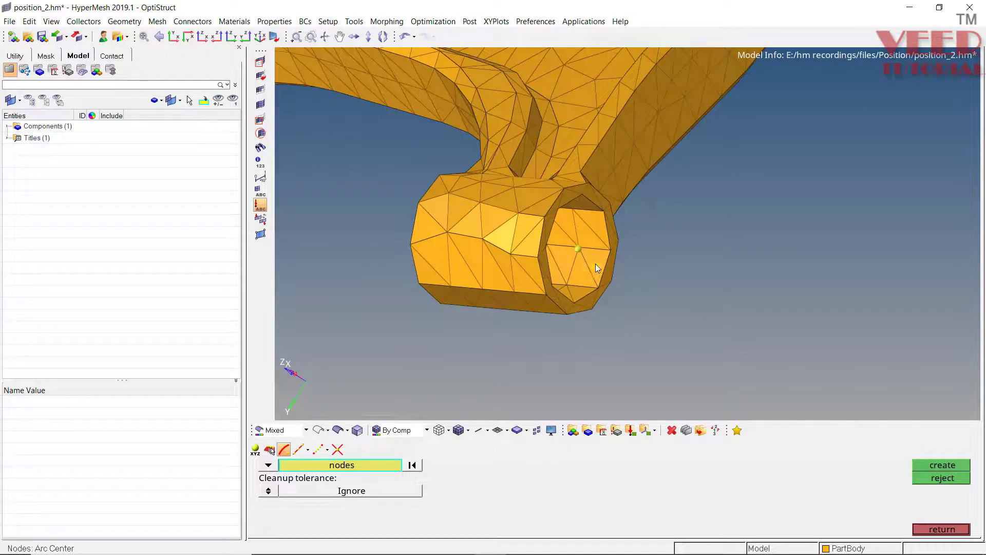
scroll(447, 238, "up", 6)
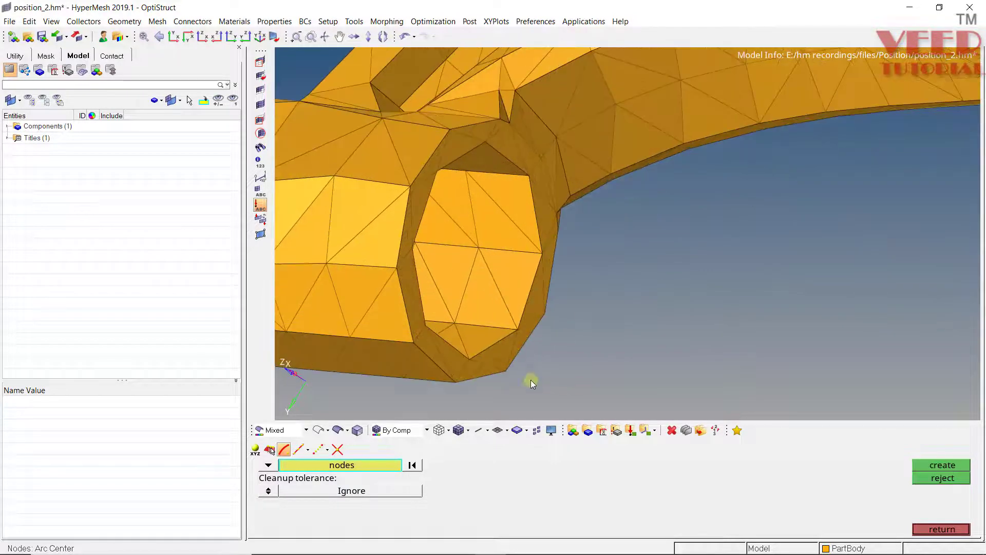
scroll(550, 269, "up", 2)
left_click(501, 366)
left_click(540, 236)
left_click(519, 99)
scroll(467, 95, "down", 1)
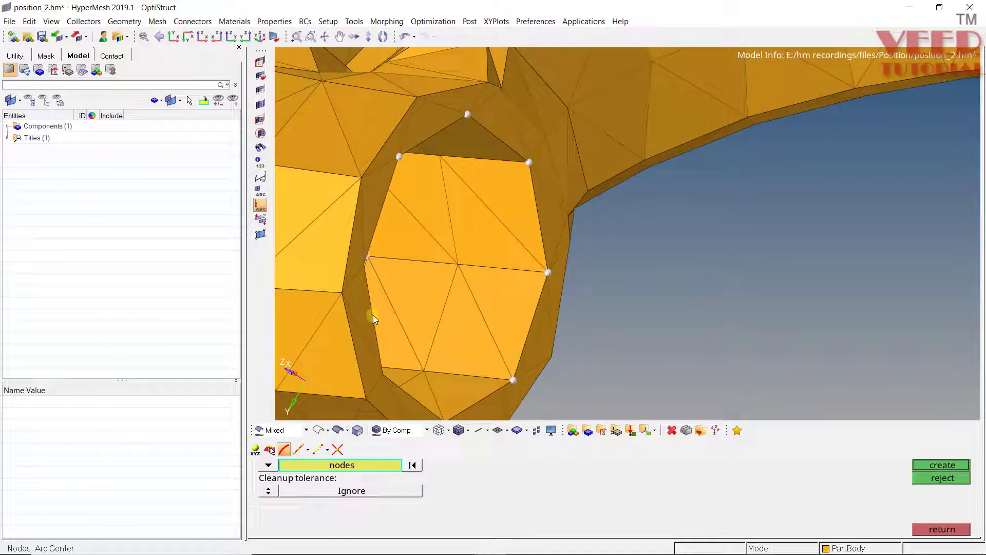
left_click(382, 377)
scroll(420, 357, "down", 1)
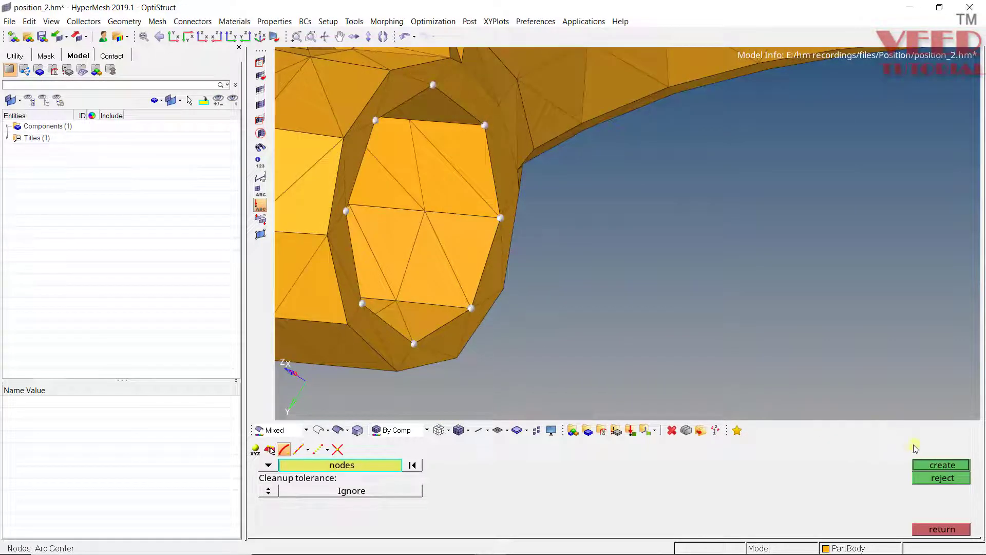
left_click(942, 465)
scroll(411, 241, "down", 5)
scroll(691, 319, "down", 5)
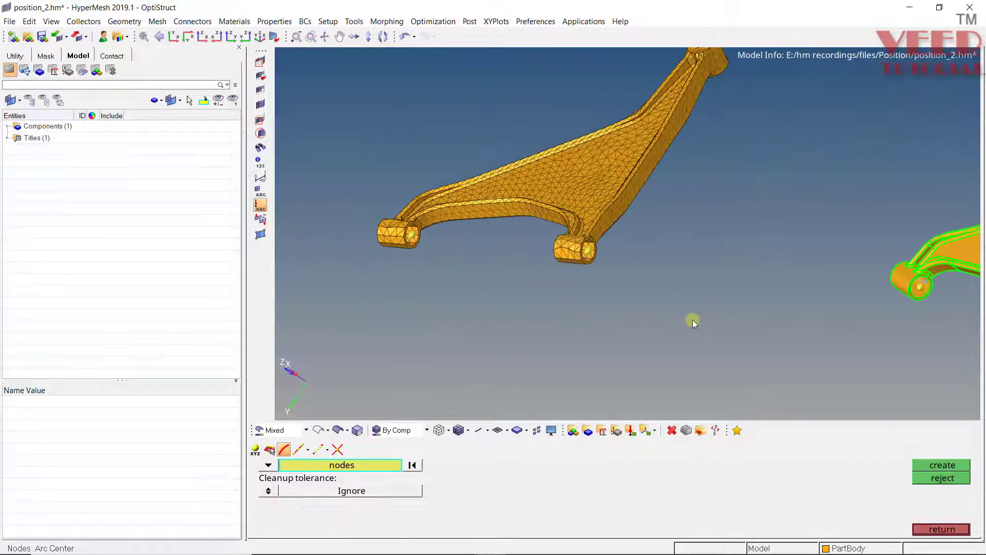
Back in the Position panel, set elements as the entity to move, selecting all 3710 displayed
left_click(941, 528)
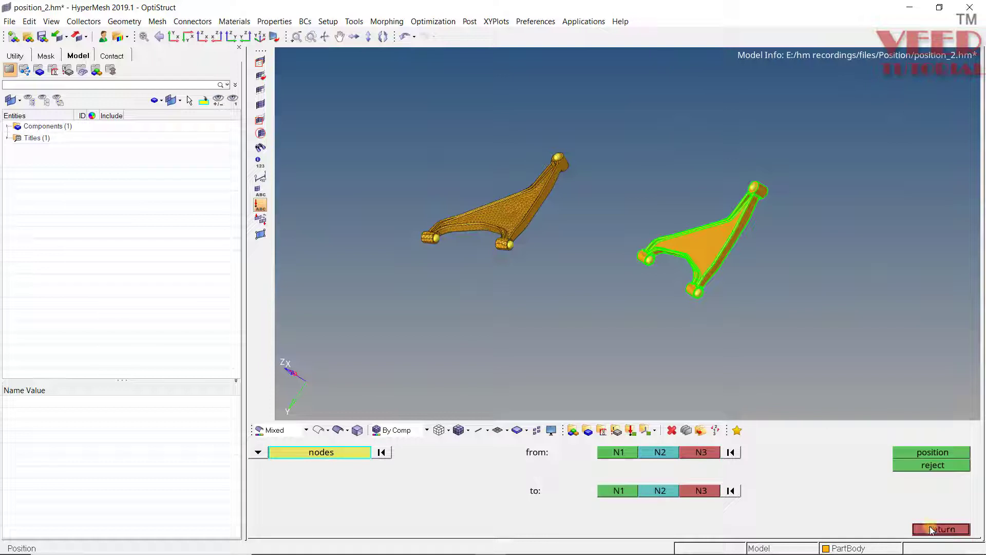
left_click(254, 456)
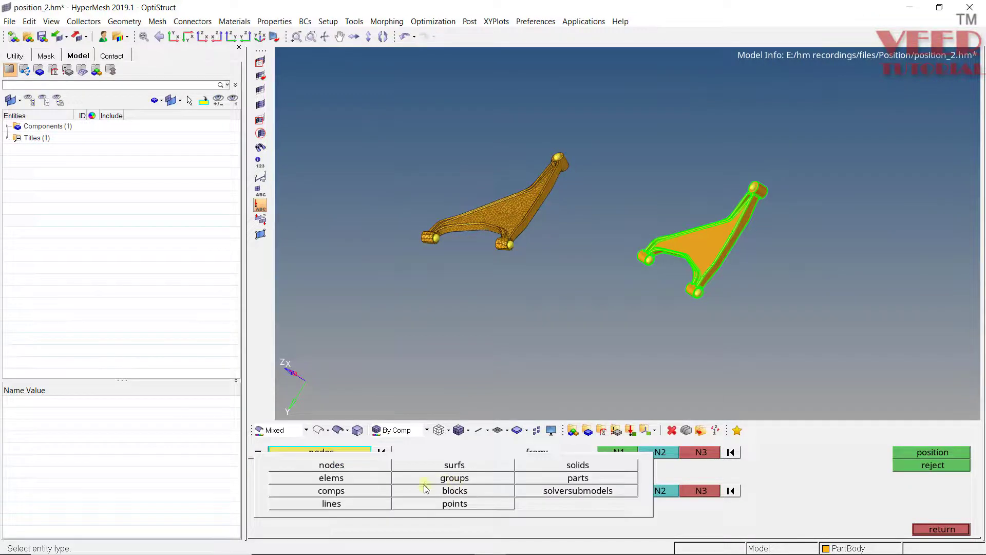
left_click(346, 481)
left_click(340, 459)
left_click(335, 480)
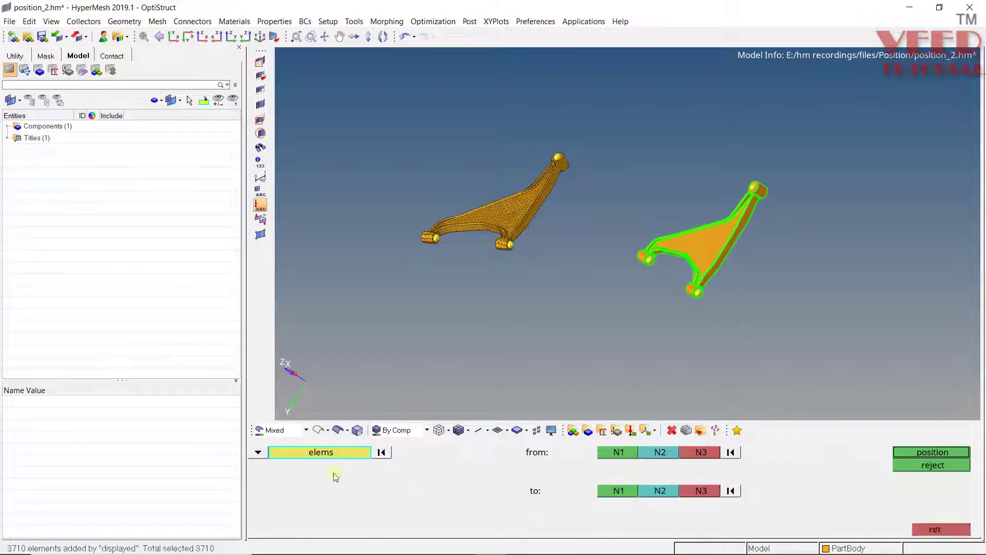
Pick the source nodes N1–N3: top eye centre, bushing centre and fork eye centre
left_click(619, 455)
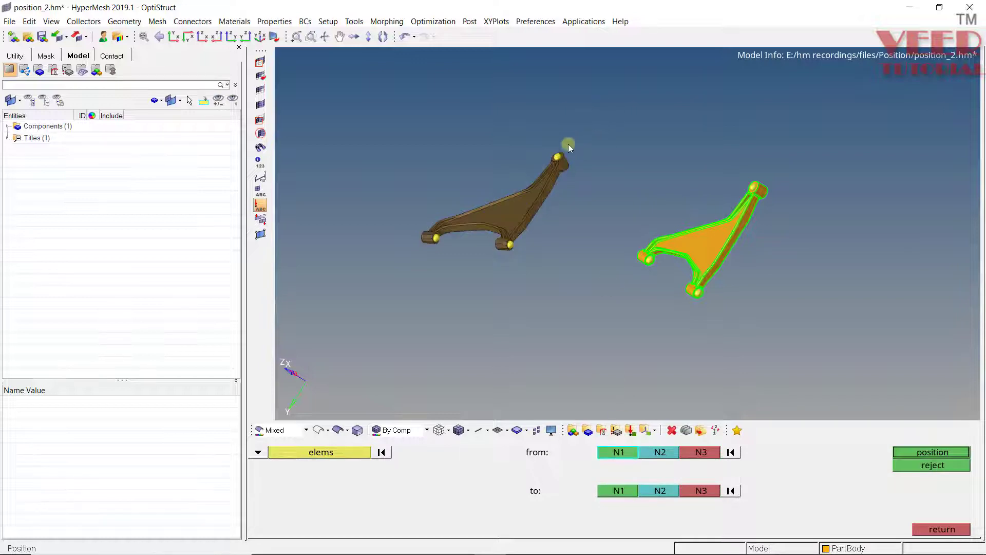
scroll(565, 147, "up", 8)
left_click(529, 214)
scroll(545, 169, "down", 8)
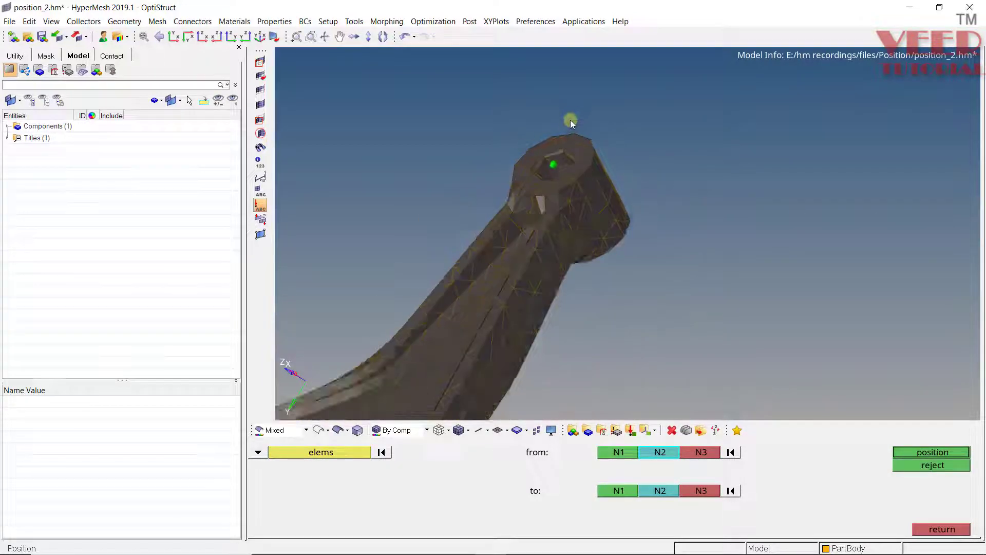
scroll(549, 237, "up", 8)
scroll(566, 250, "up", 4)
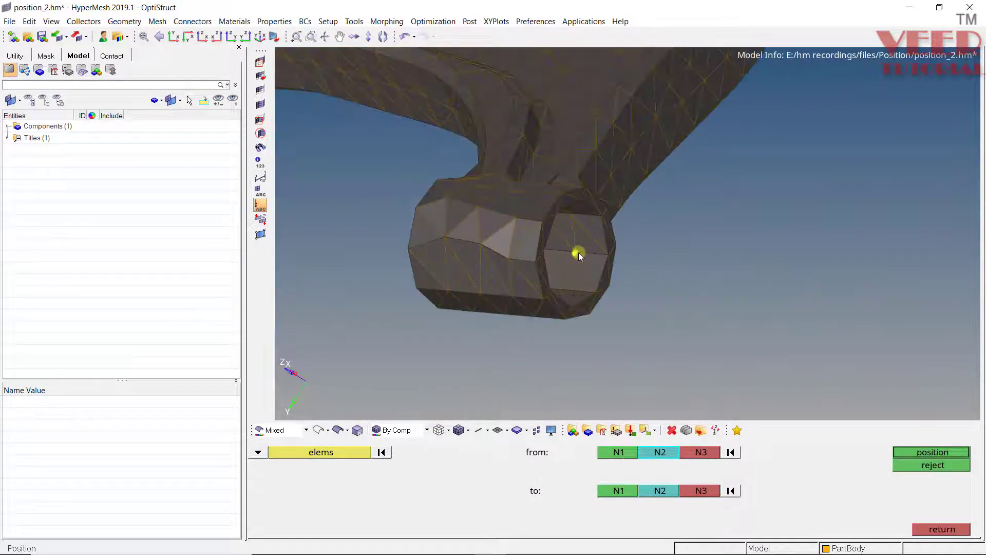
left_click(577, 251)
scroll(641, 277, "down", 6)
scroll(610, 267, "up", 8)
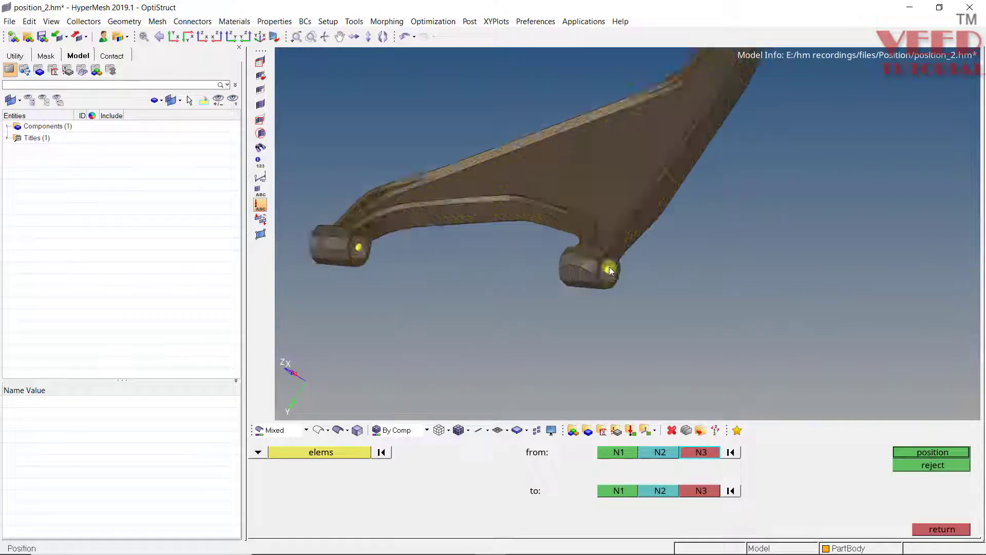
left_click_drag(690, 297, 680, 368, "ctrl")
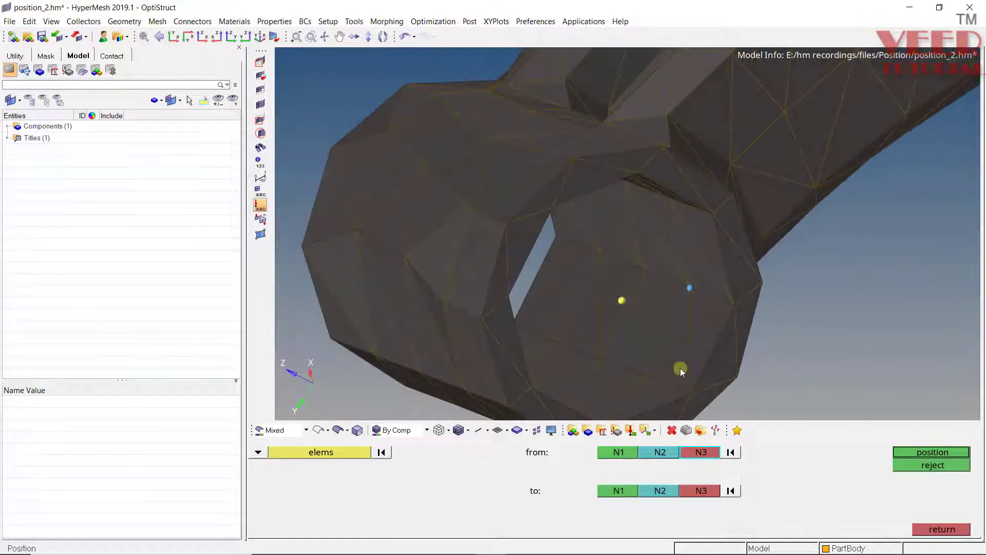
left_click(687, 305)
scroll(661, 300, "down", 2)
left_click(623, 303)
scroll(615, 300, "down", 4)
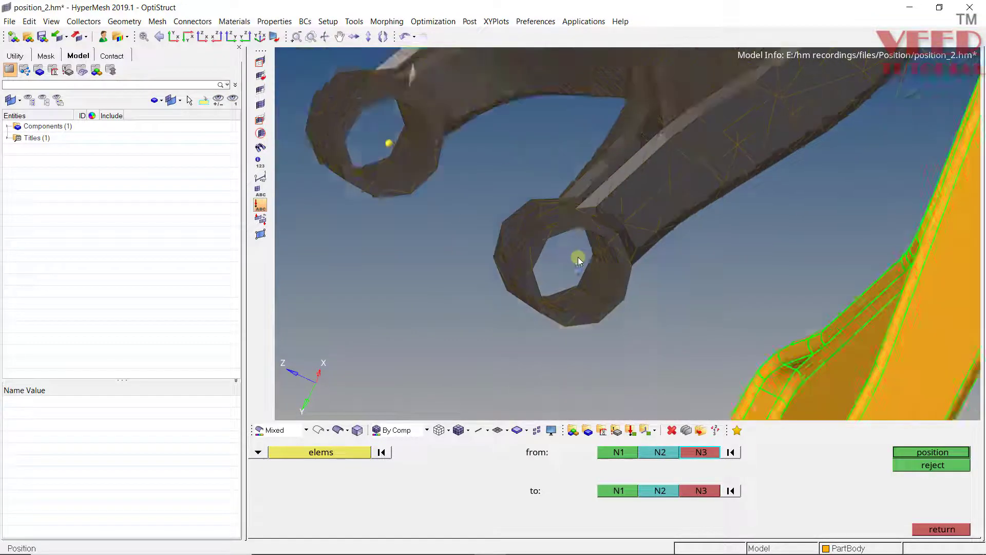
scroll(571, 259, "up", 3)
scroll(563, 261, "up", 5)
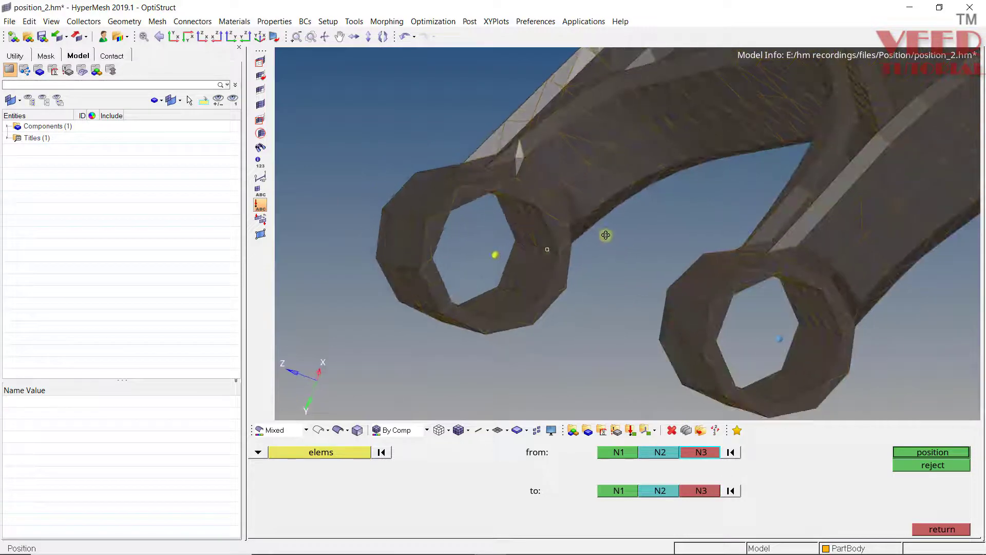
left_click(500, 254)
scroll(436, 260, "down", 5)
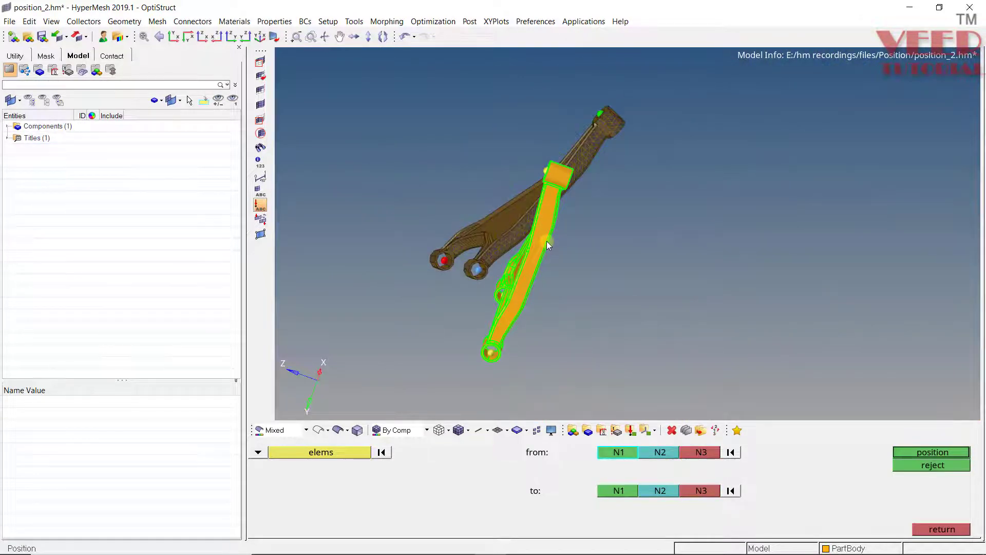
Pick the geometry arm's upper, lower and remaining eye centres as target nodes N1–N3
scroll(546, 244, "up", 3)
left_click_drag(544, 246, 569, 180, "ctrl")
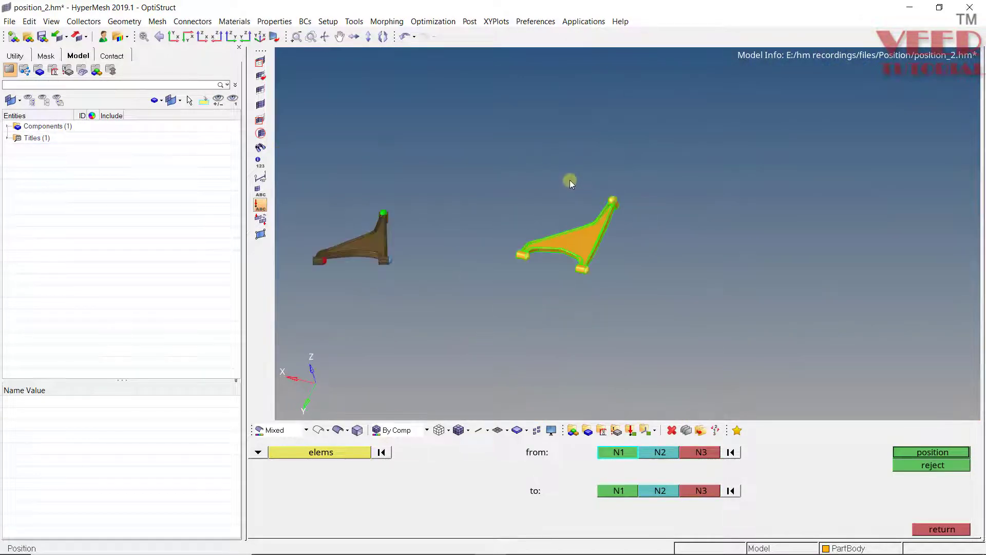
left_click(605, 488)
scroll(636, 183, "up", 5)
left_click(627, 162)
scroll(617, 144, "down", 5)
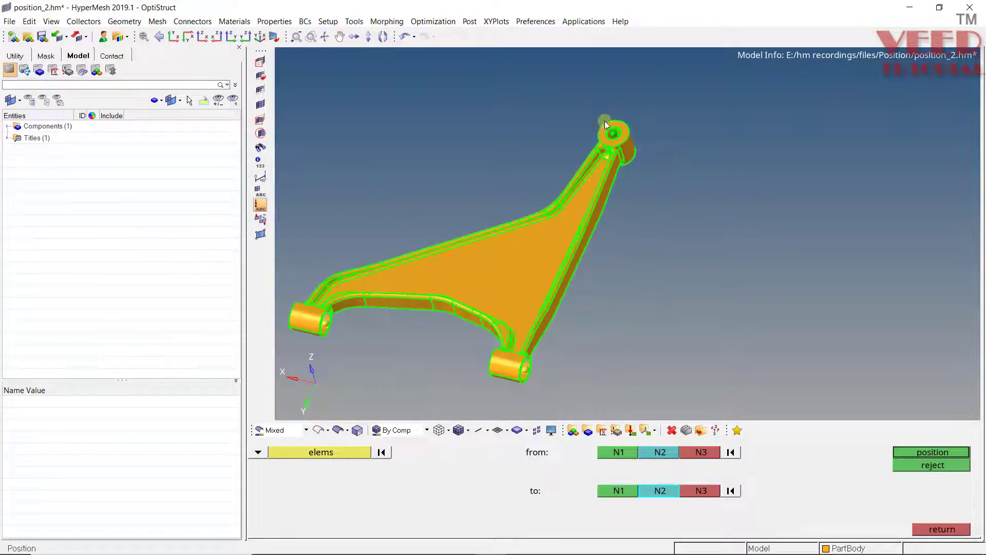
scroll(574, 234, "up", 6)
left_click(566, 226)
scroll(620, 258, "down", 5)
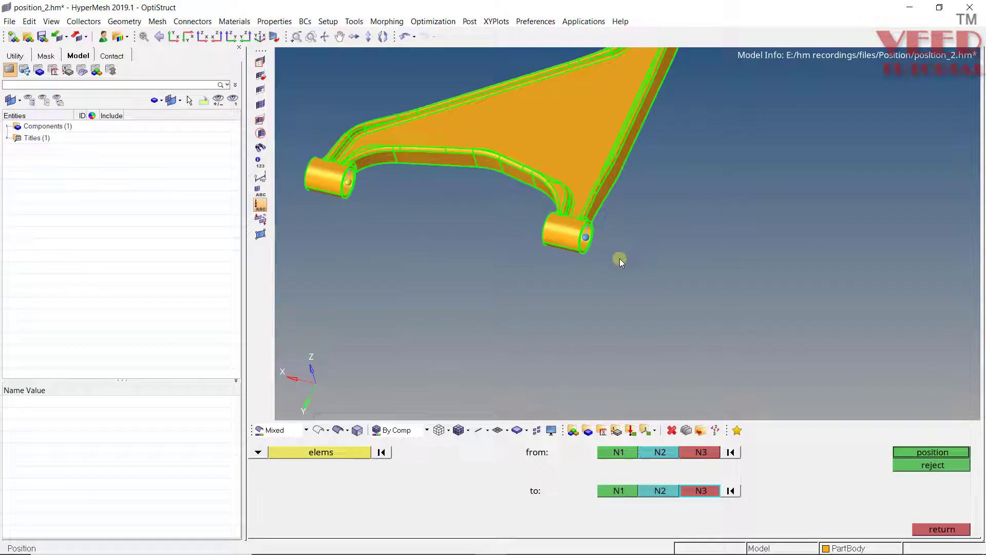
scroll(730, 277, "up", 6)
left_click(729, 283)
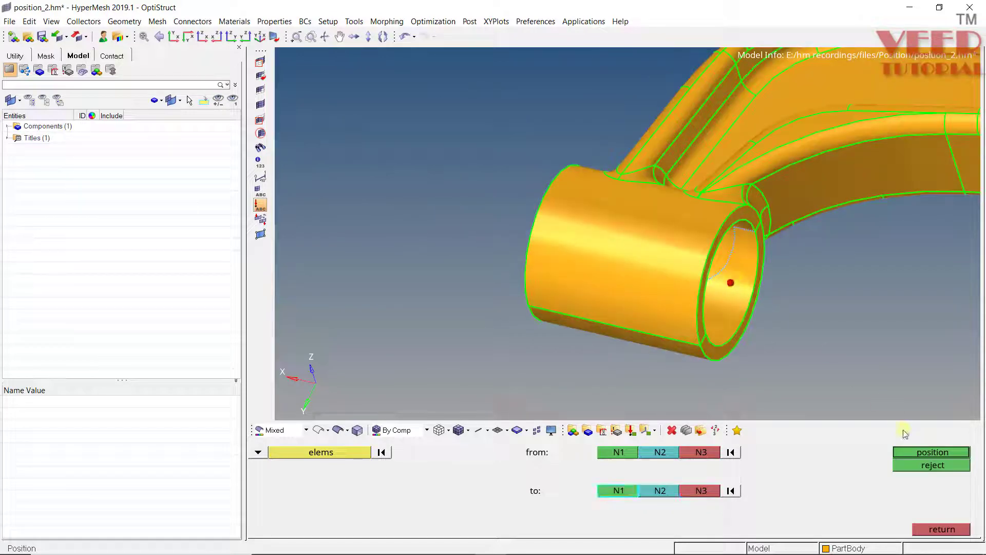
Position the meshed arm onto the geometry arm and return to the tools page
left_click(927, 454)
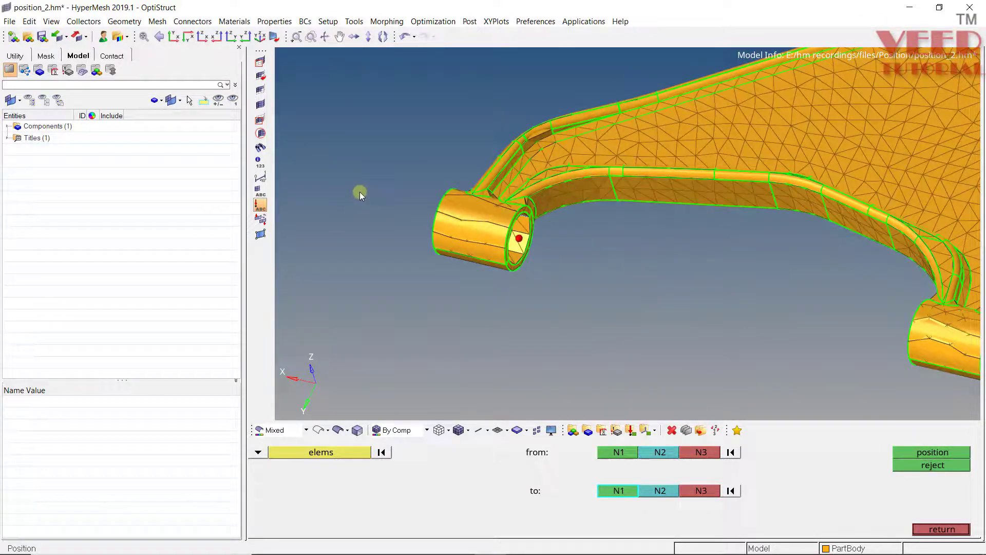
left_click(942, 529)
scroll(471, 226, "down", 3)
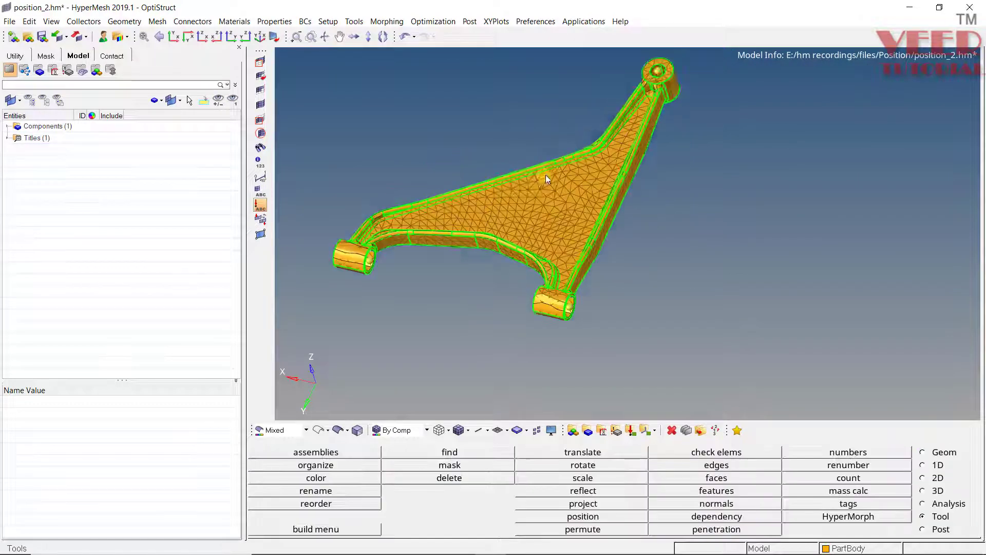
Rotate to check the alignment, then reopen Position with the elems entity-type dropdown
left_click_drag(605, 230, 547, 186, "ctrl")
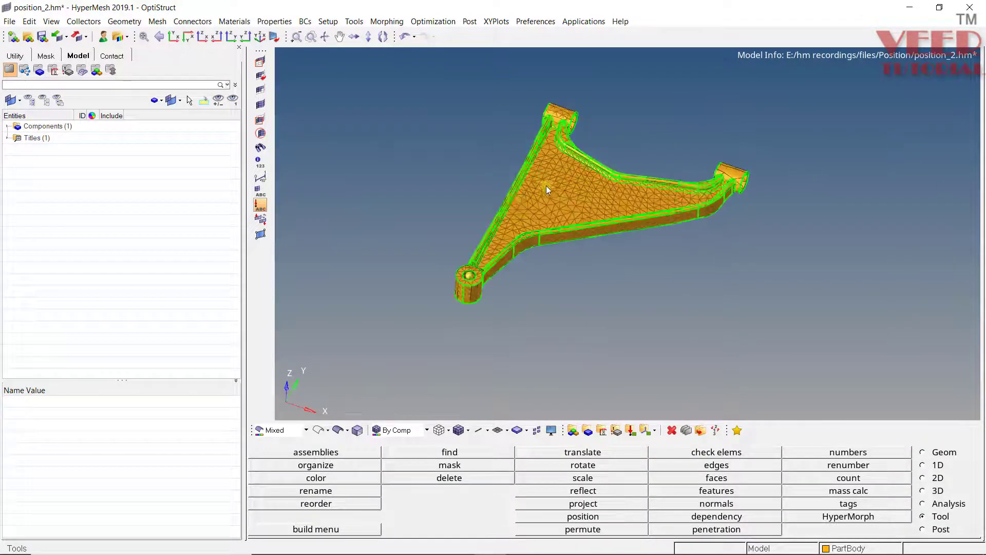
left_click(589, 516)
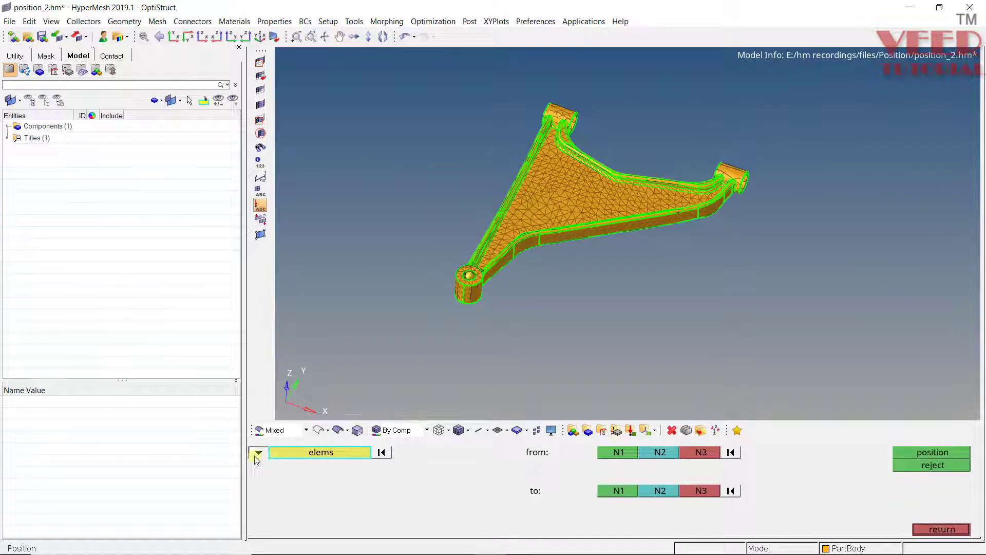
left_click(258, 453)
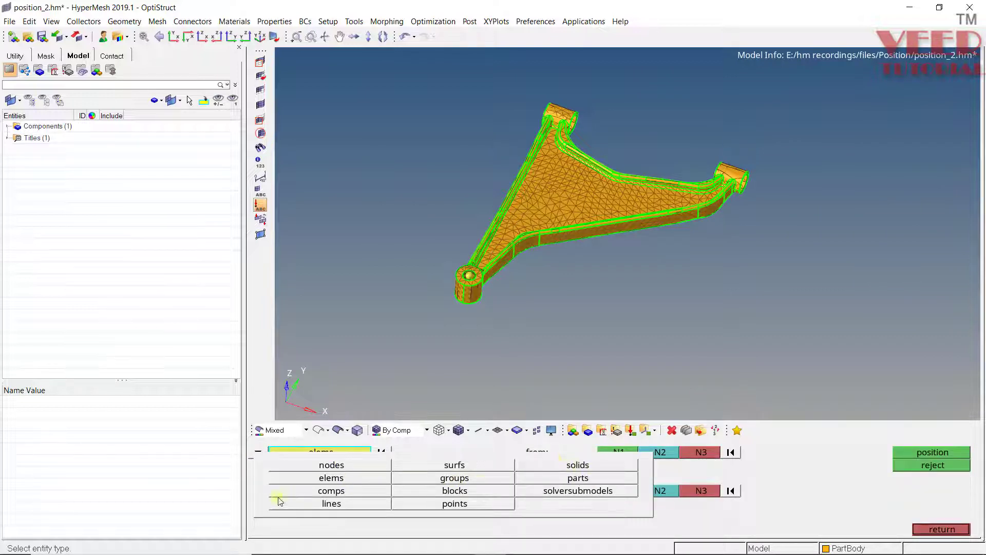